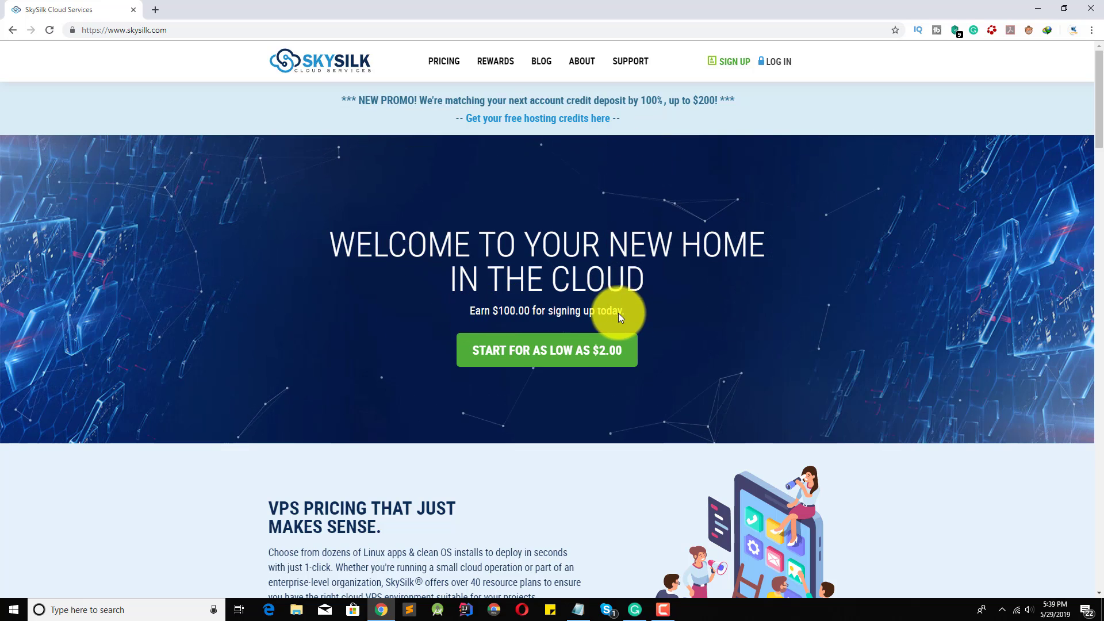
Sign up for SkySilk with Google, picking the Google account in the chooser.
{"action": "left_click", "coordinate": [740, 63]}
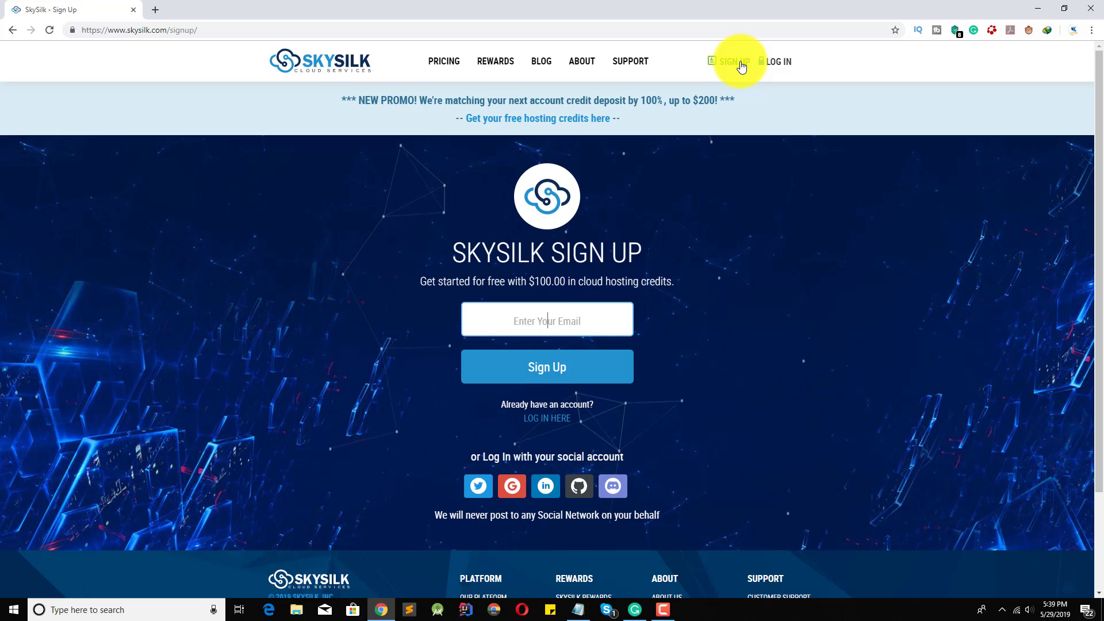
{"action": "left_click", "coordinate": [514, 486]}
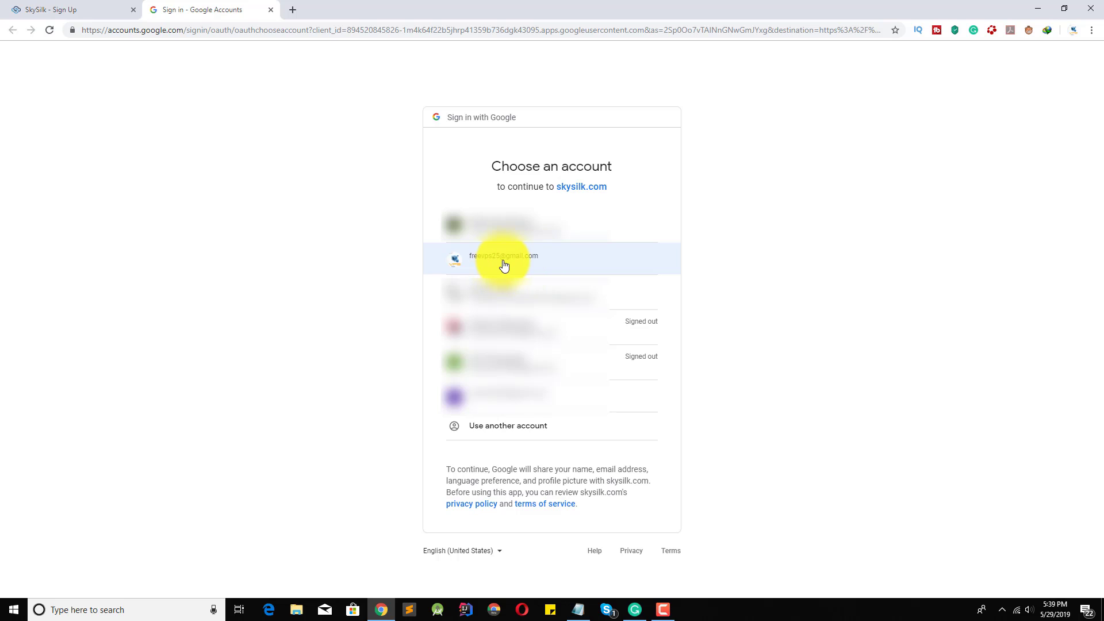
{"action": "left_click", "coordinate": [504, 261]}
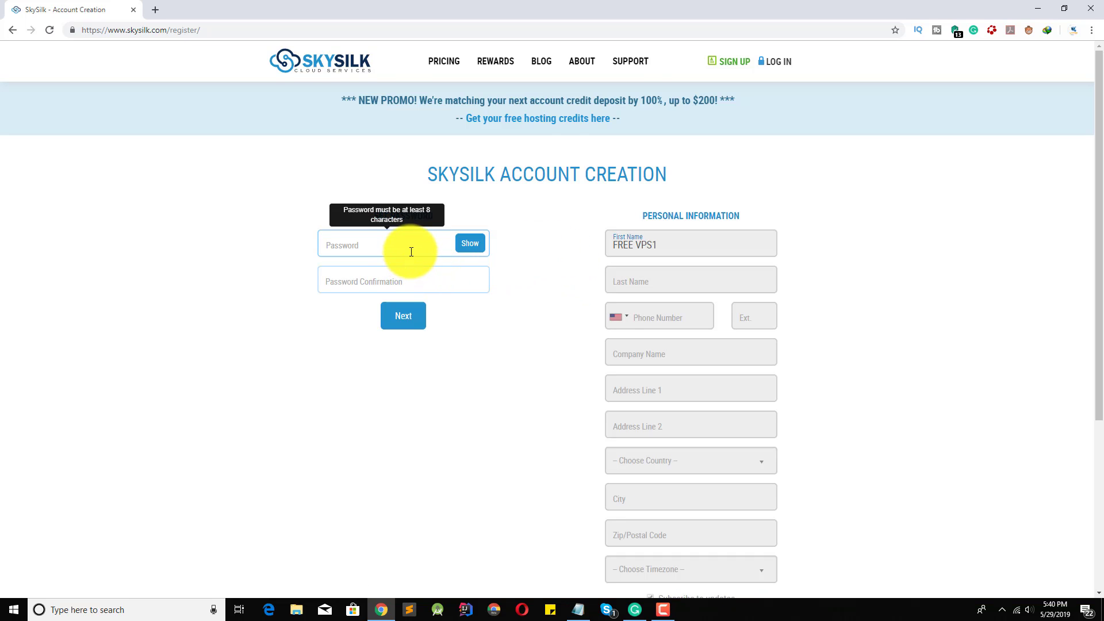
Enter a first password in Password and Password Confirmation and try submitting.
{"action": "scroll", "coordinate": [414, 173], "scroll_direction": "down", "scroll_amount": 2}
{"action": "scroll", "coordinate": [500, 288], "scroll_direction": "up", "scroll_amount": 2}
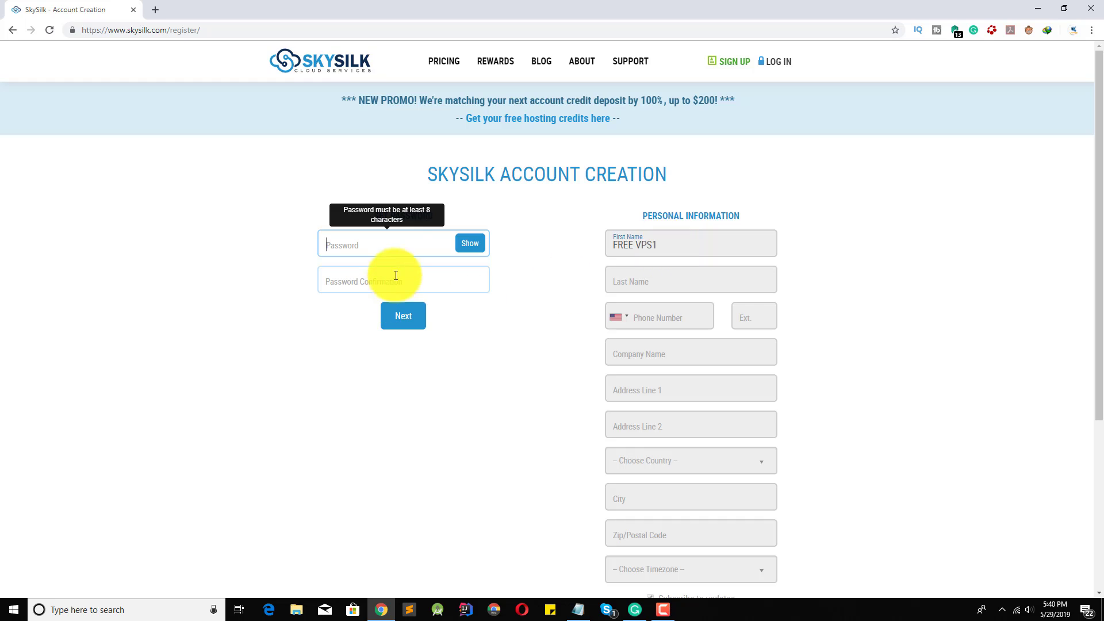
{"action": "type", "text": "••"}
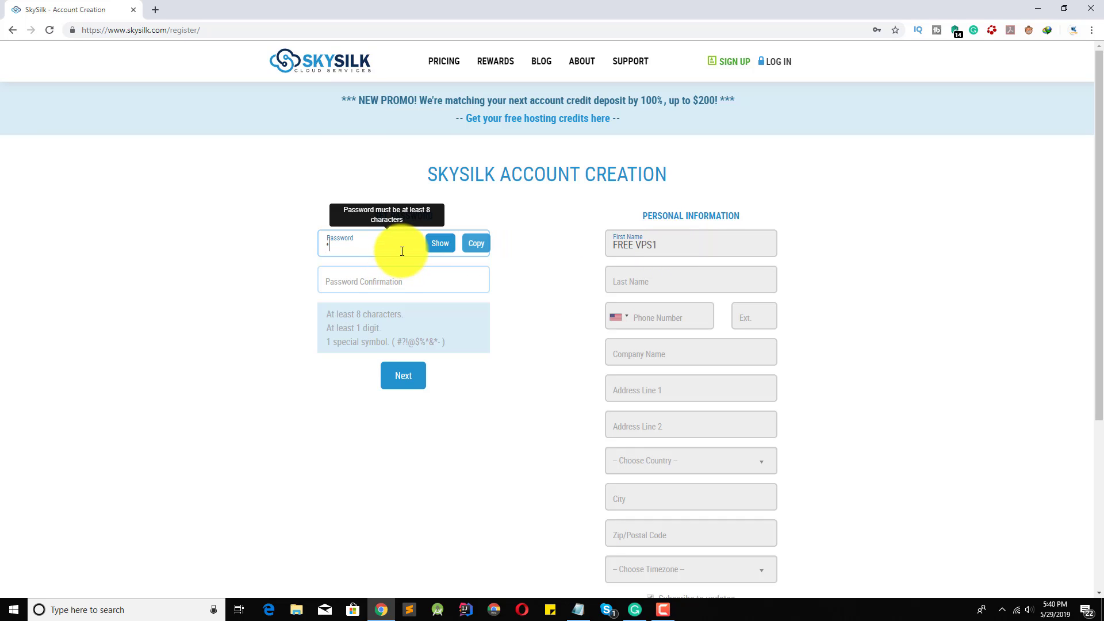
{"action": "key", "text": "BackSpace"}
{"action": "key", "text": "BackSpace"}
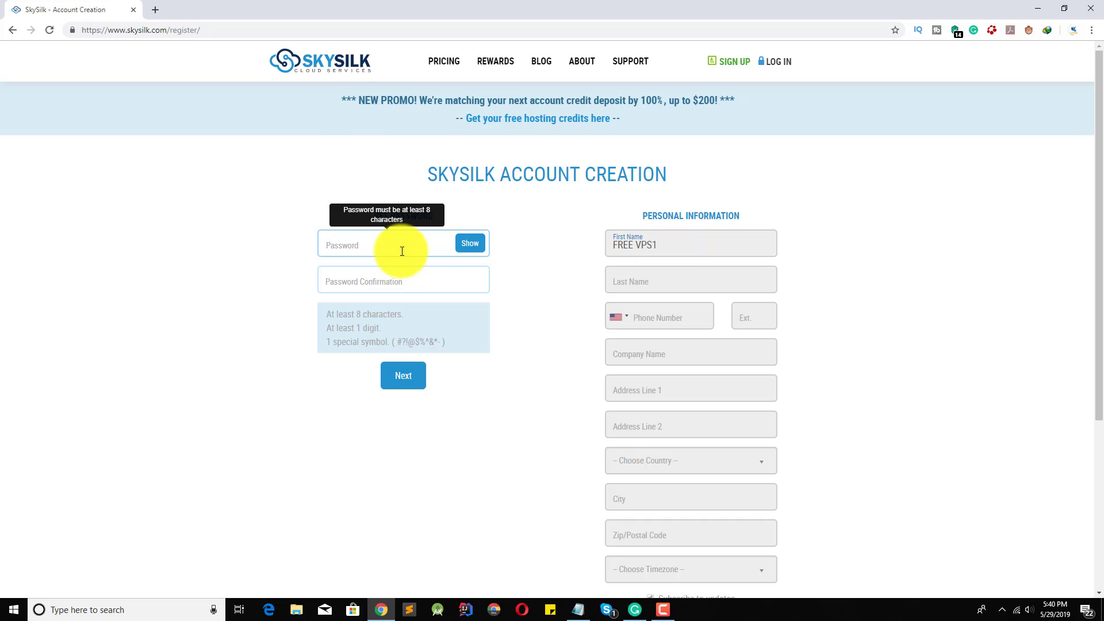
{"action": "type", "text": "•••••••••"}
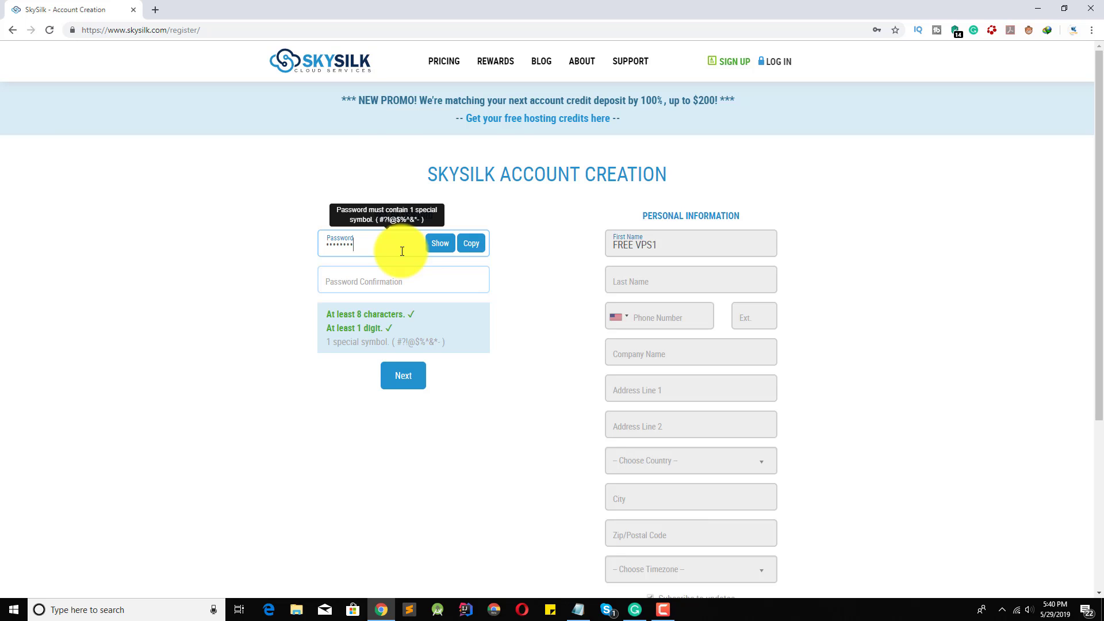
{"action": "left_click", "coordinate": [382, 277]}
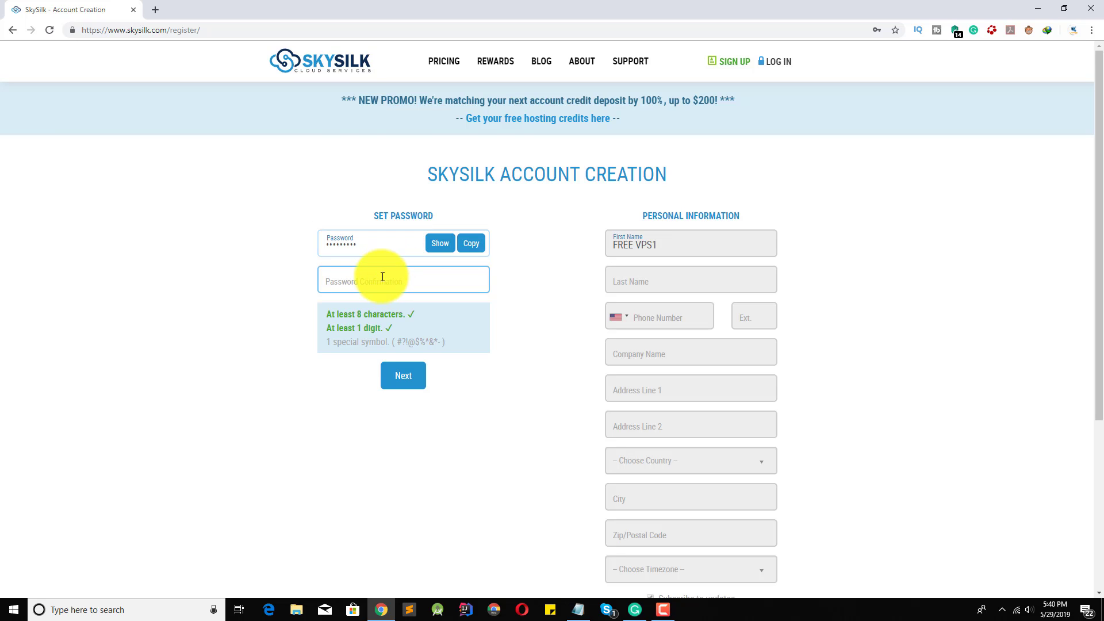
{"action": "type", "text": "••••••••"}
{"action": "left_click", "coordinate": [651, 285]}
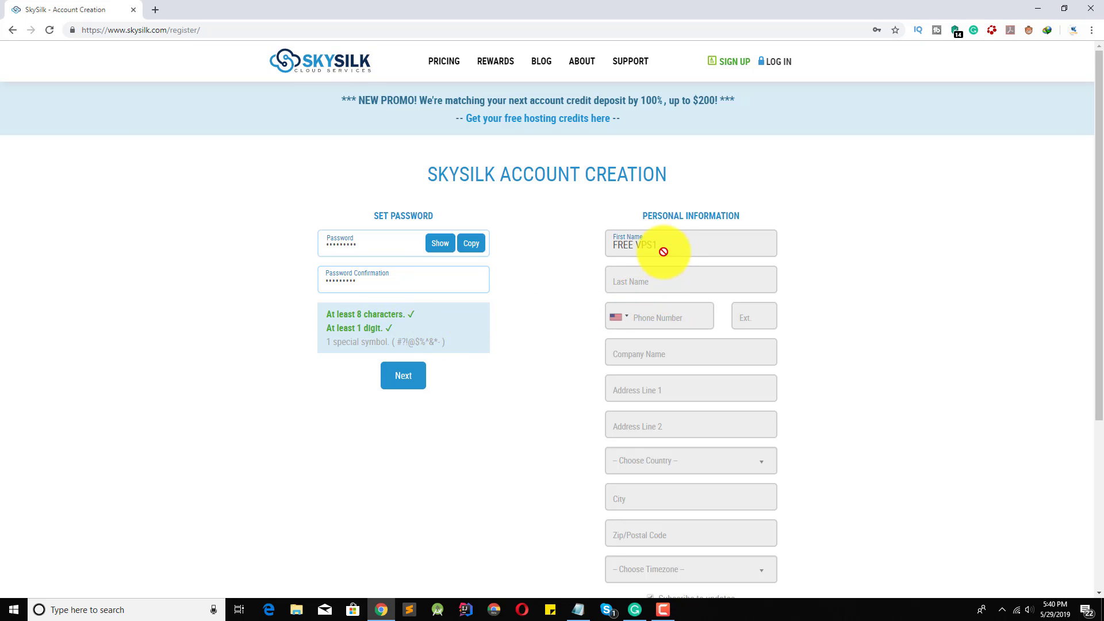
{"action": "scroll", "coordinate": [456, 282], "scroll_direction": "down", "scroll_amount": 2}
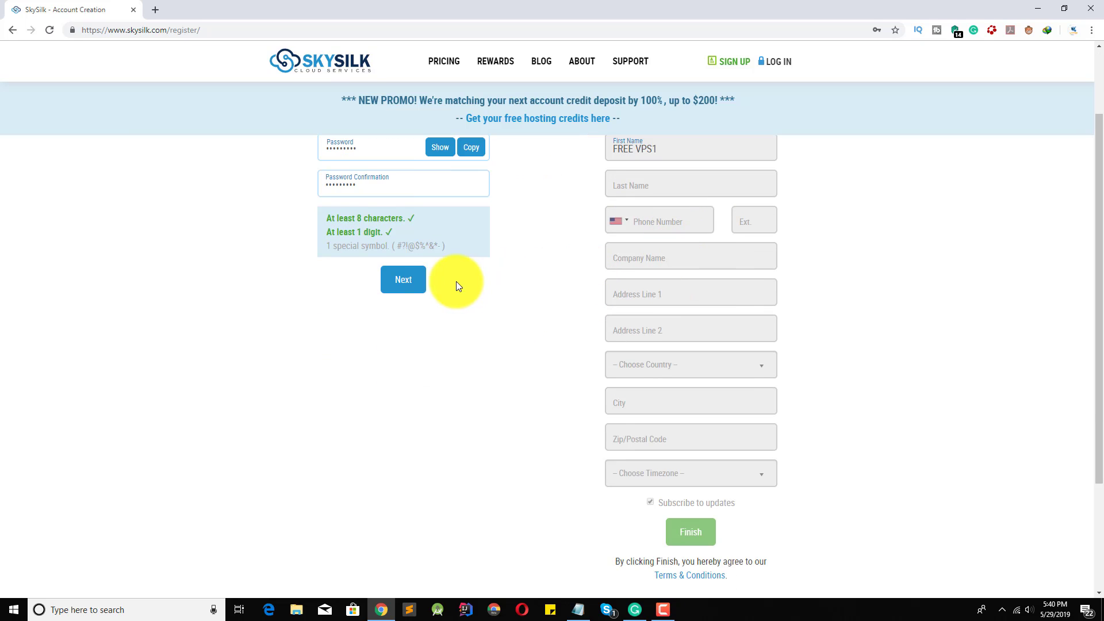
{"action": "left_click", "coordinate": [412, 286]}
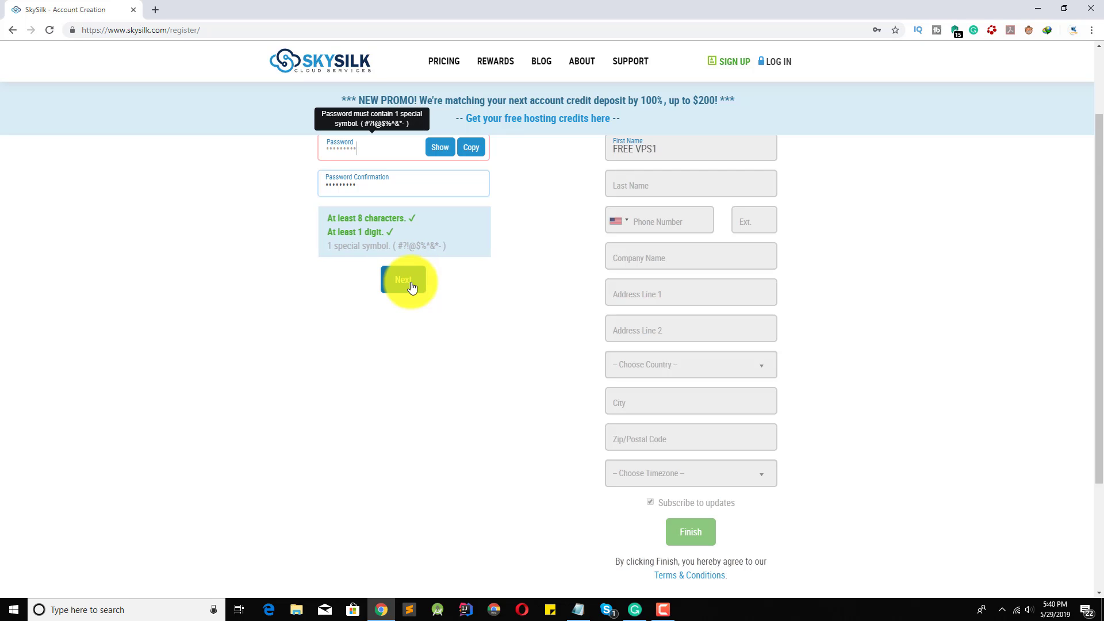
Replace both password entries with a new password, check it with Show, and submit again.
{"action": "scroll", "coordinate": [397, 267], "scroll_direction": "up", "scroll_amount": 2}
{"action": "key", "text": "ctrl+a"}
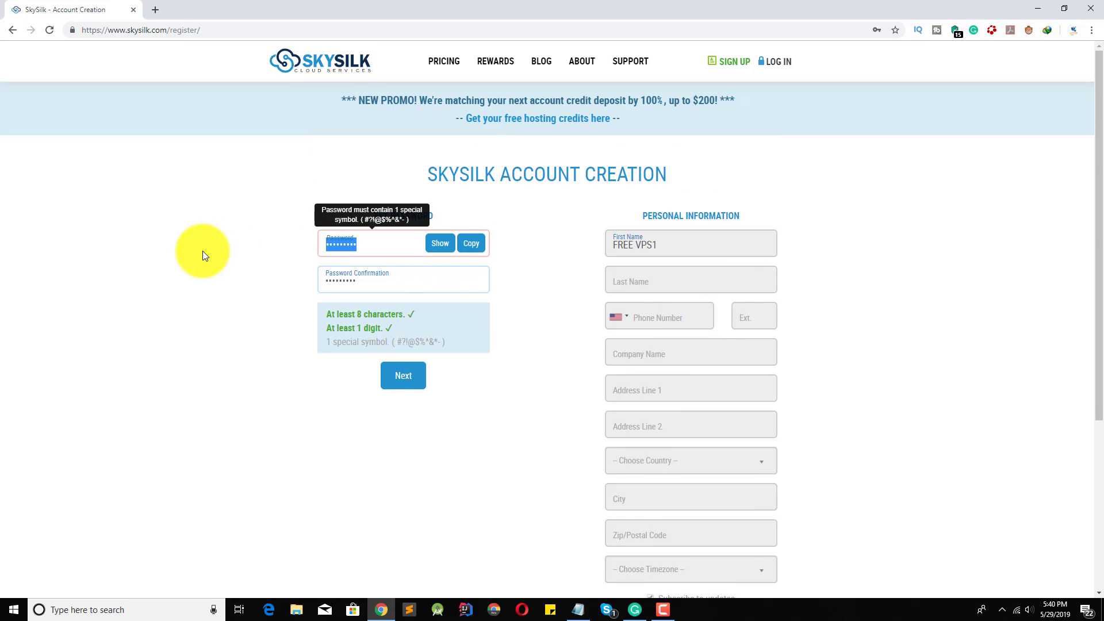
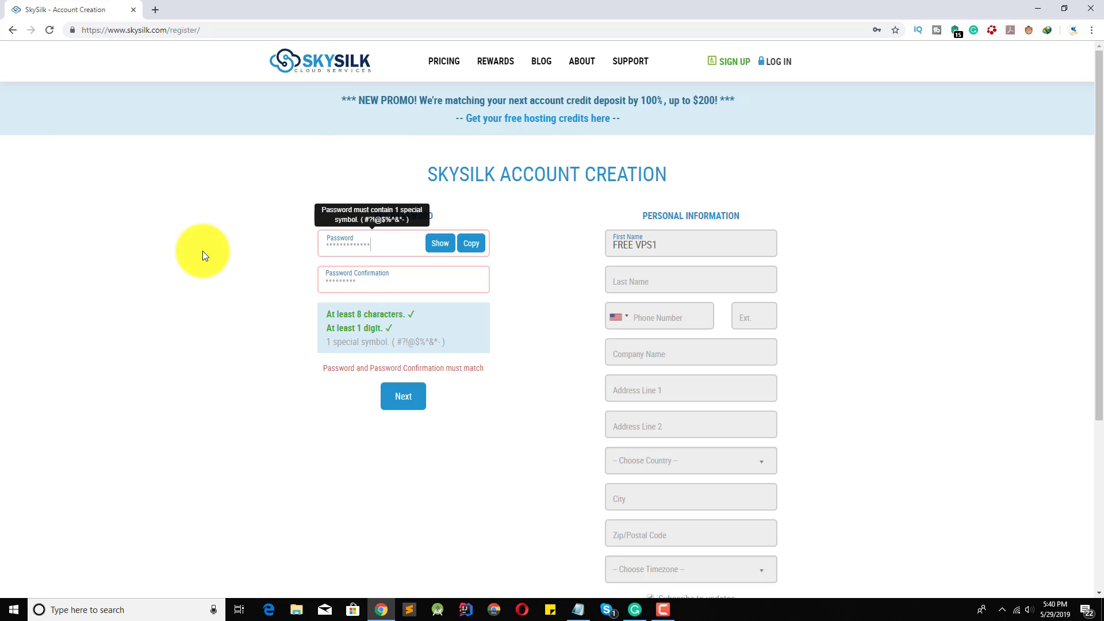
{"action": "double_click", "coordinate": [362, 298]}
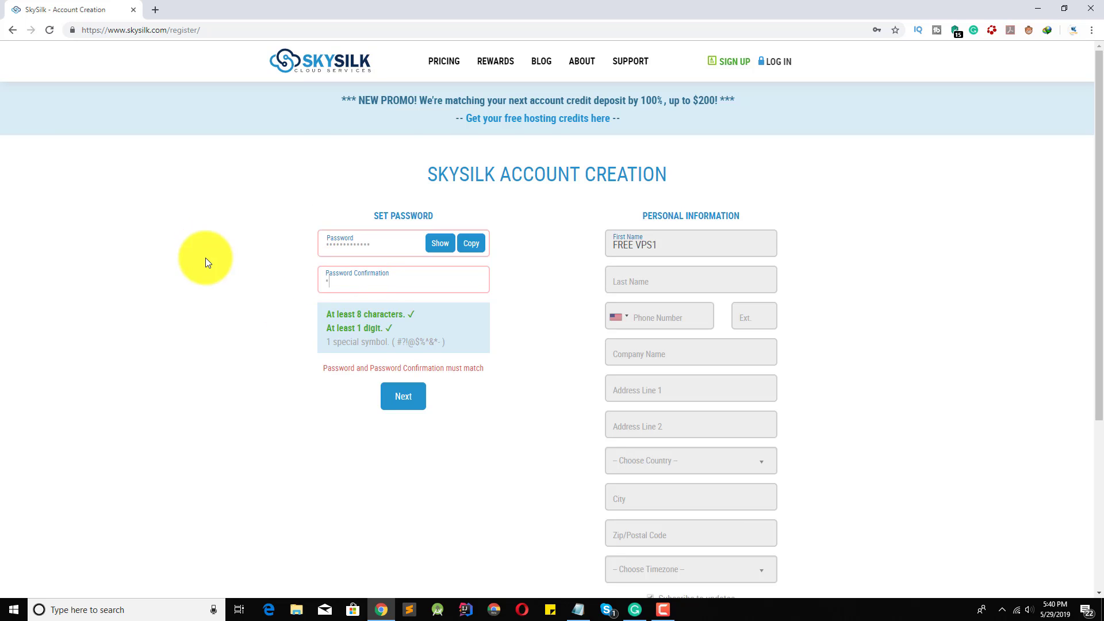
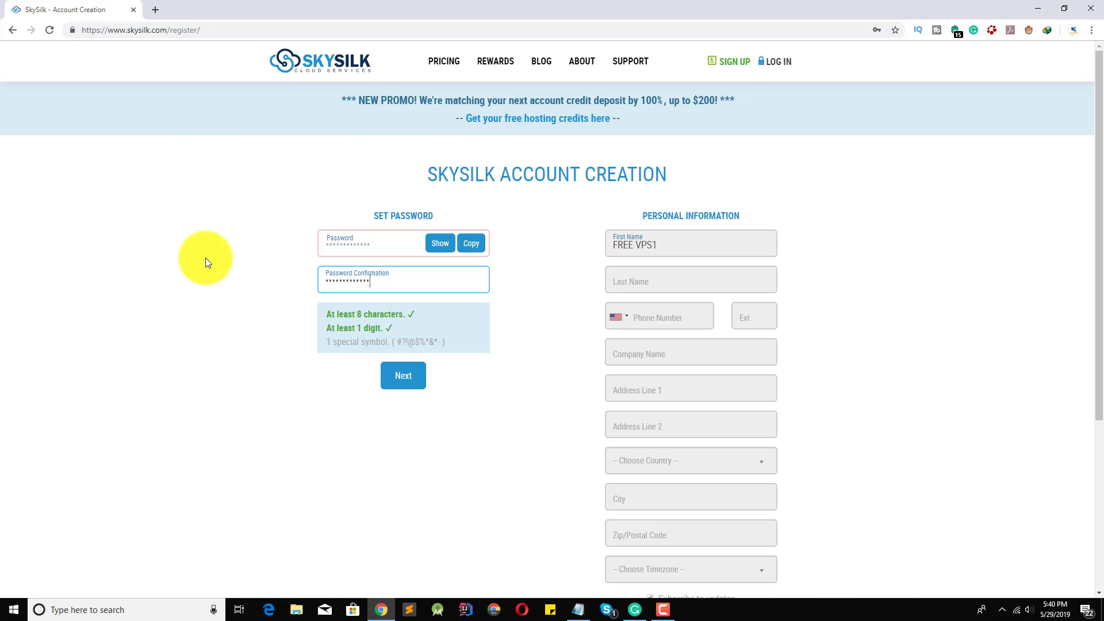
{"action": "left_click", "coordinate": [390, 246]}
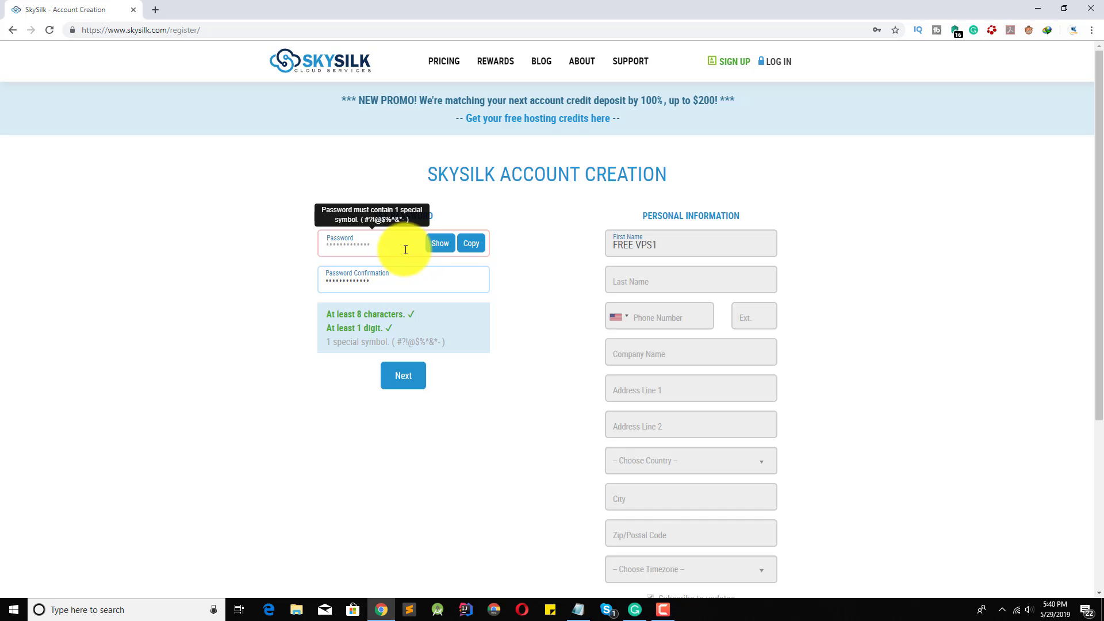
{"action": "left_click", "coordinate": [429, 248]}
{"action": "left_click", "coordinate": [432, 242]}
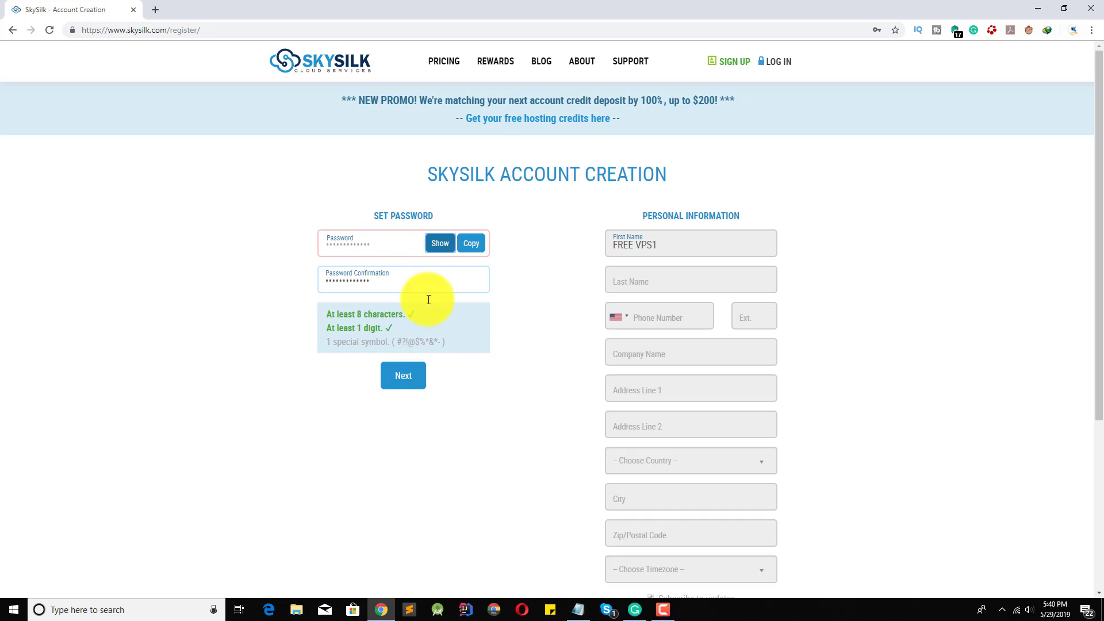
{"action": "left_click", "coordinate": [406, 377]}
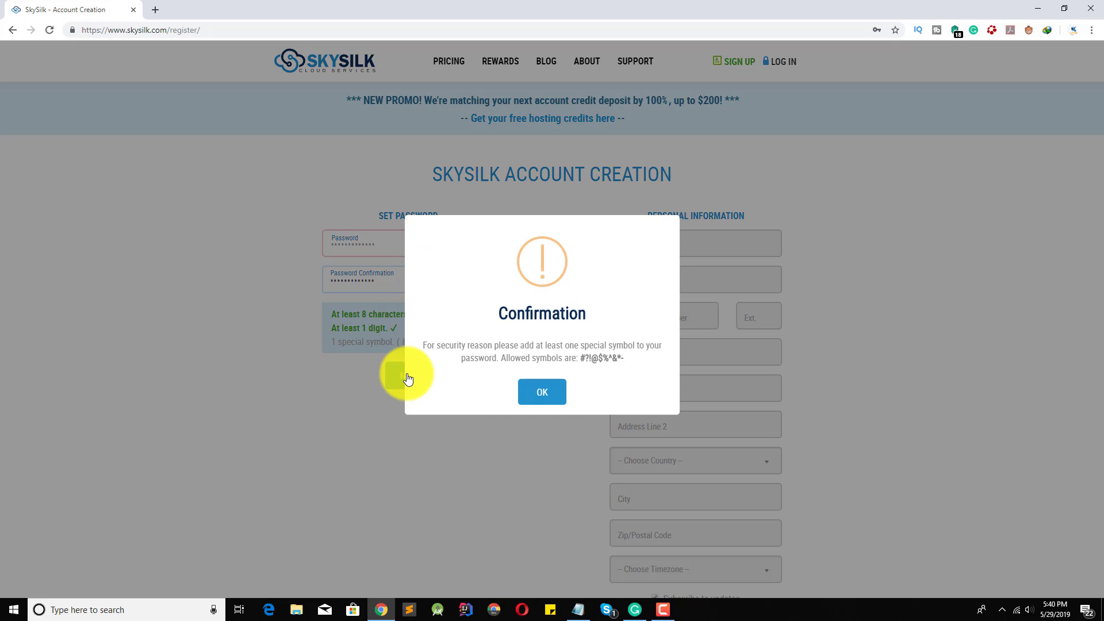
Dismiss the symbol warning, retype both fields with a password ending in '!', and complete the step.
{"action": "left_click", "coordinate": [544, 394]}
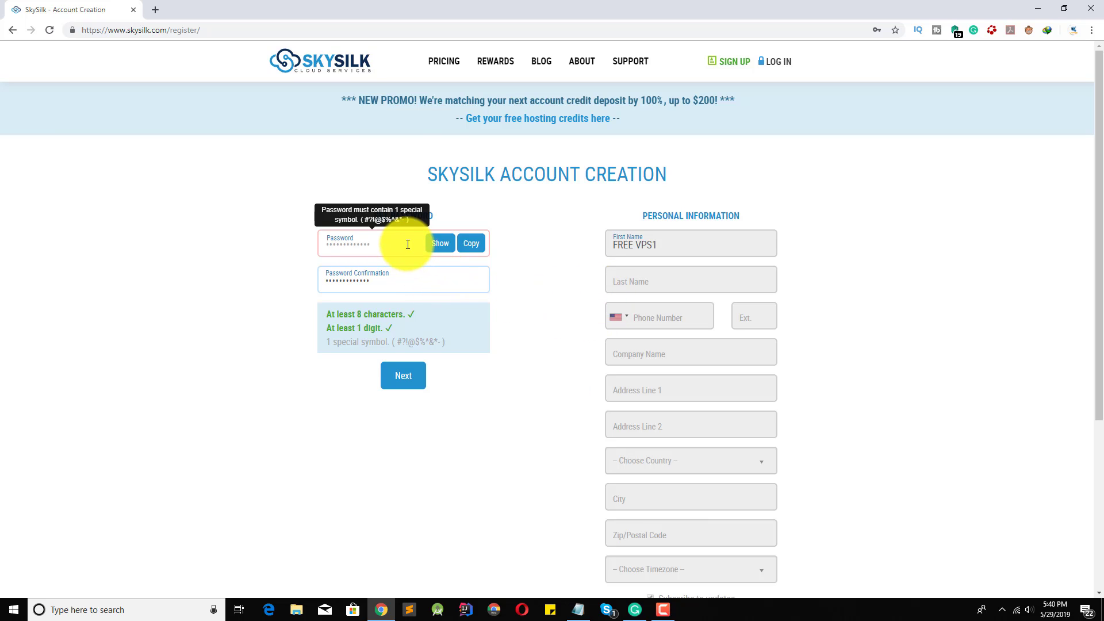
{"action": "left_click_drag", "start_coordinate": [406, 246], "coordinate": [137, 243]}
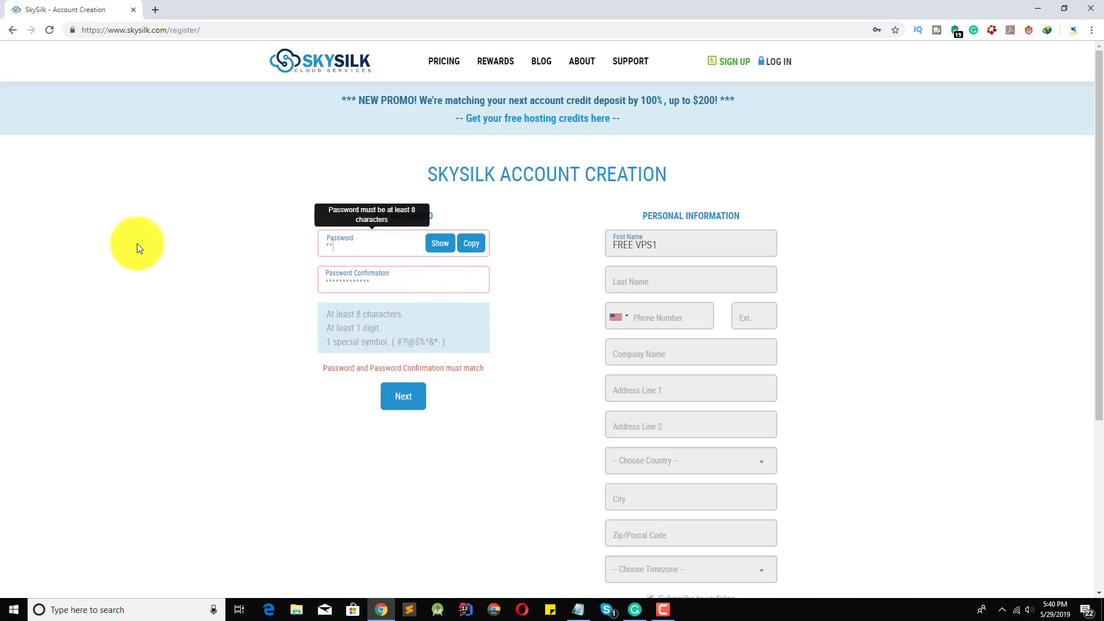
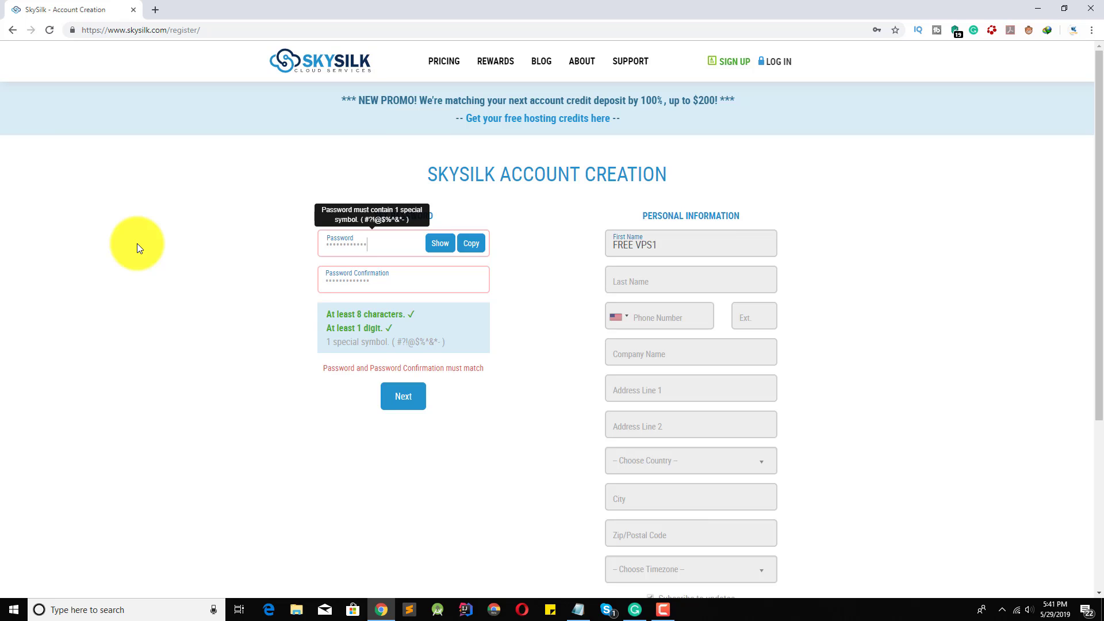
{"action": "left_click_drag", "start_coordinate": [377, 280], "coordinate": [114, 271]}
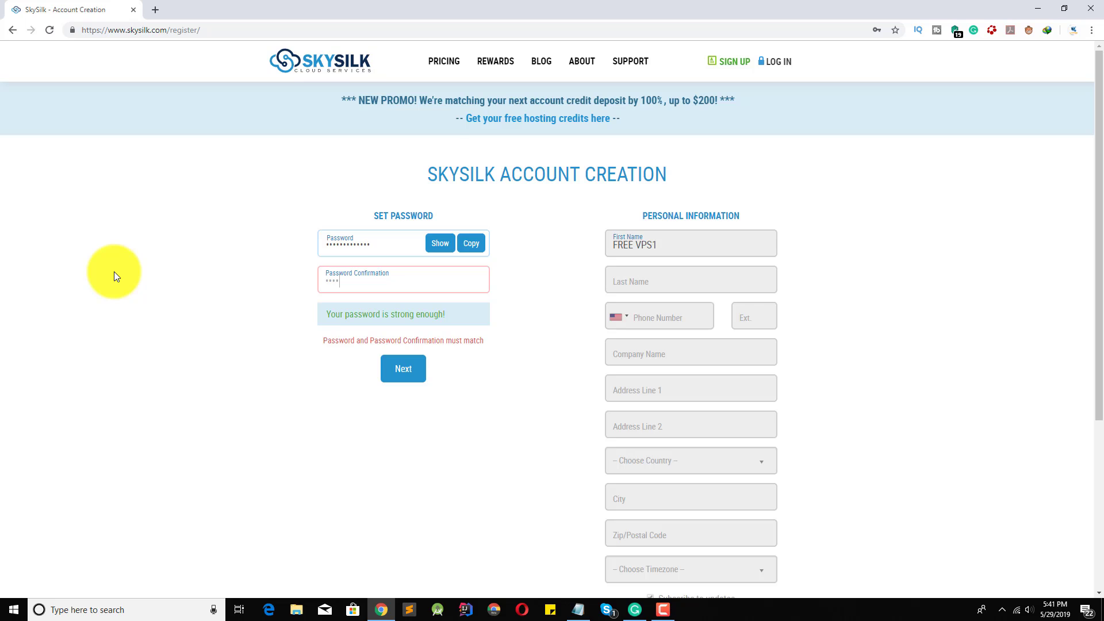
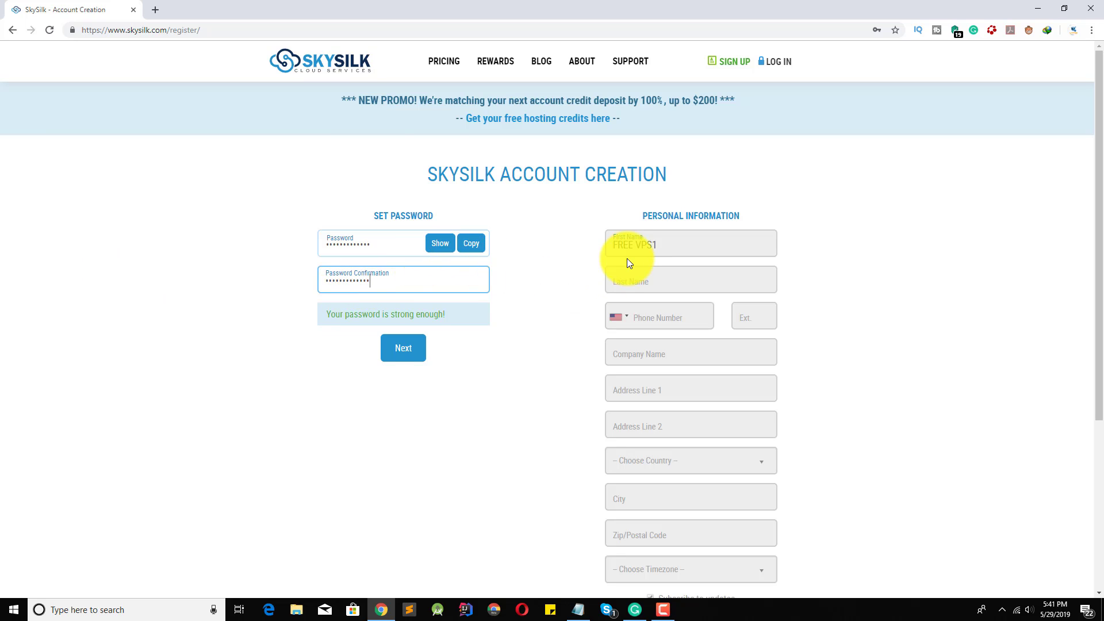
{"action": "left_click", "coordinate": [406, 357]}
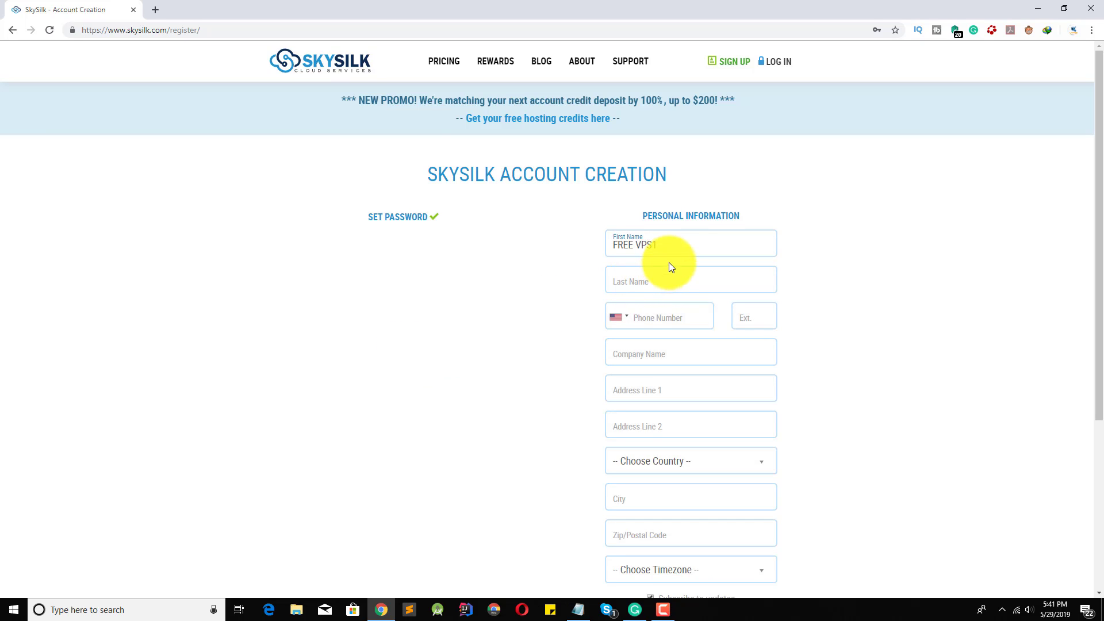
Clear the prefilled first name and fill the name fields from Chrome's saved suggestion.
{"action": "left_click_drag", "start_coordinate": [657, 246], "coordinate": [237, 250]}
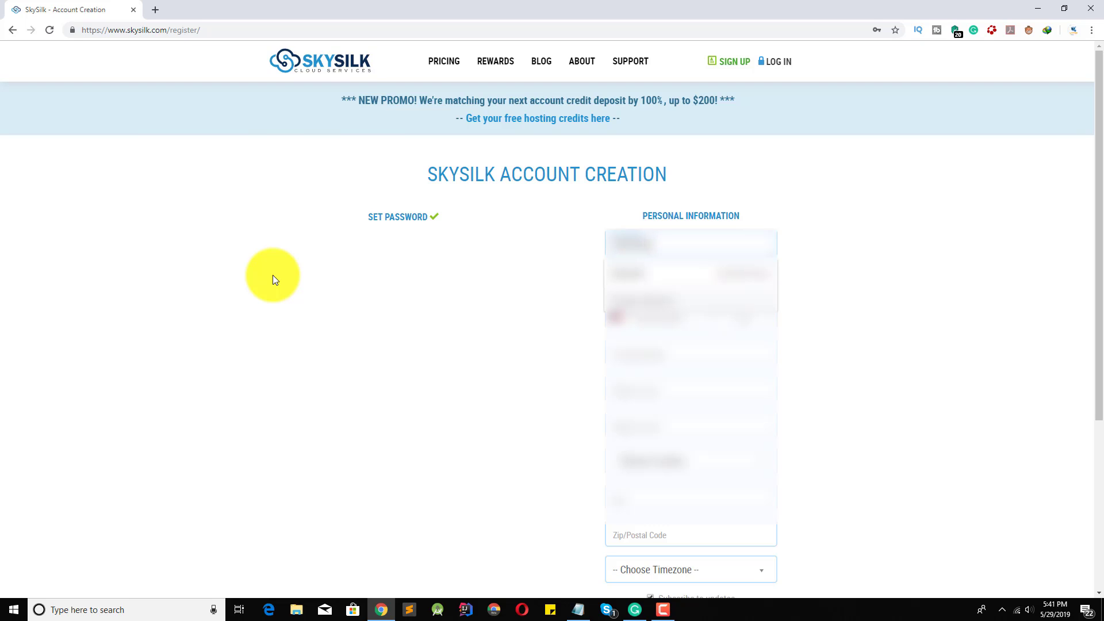
{"action": "left_click_drag", "start_coordinate": [683, 249], "coordinate": [566, 244]}
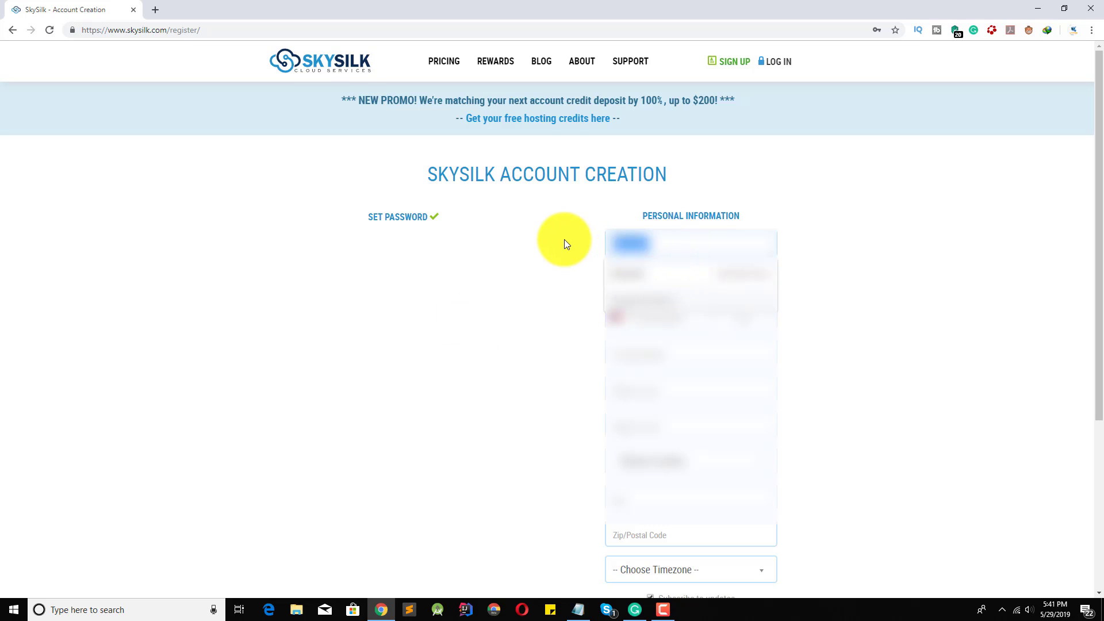
{"action": "key", "text": "BackSpace"}
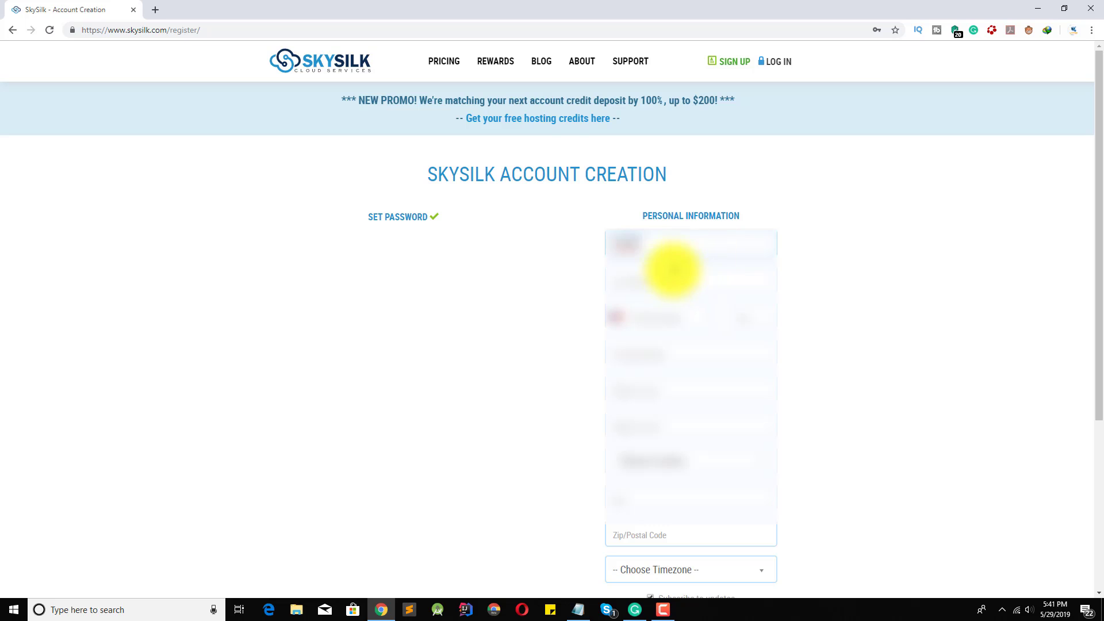
{"action": "left_click", "coordinate": [707, 281]}
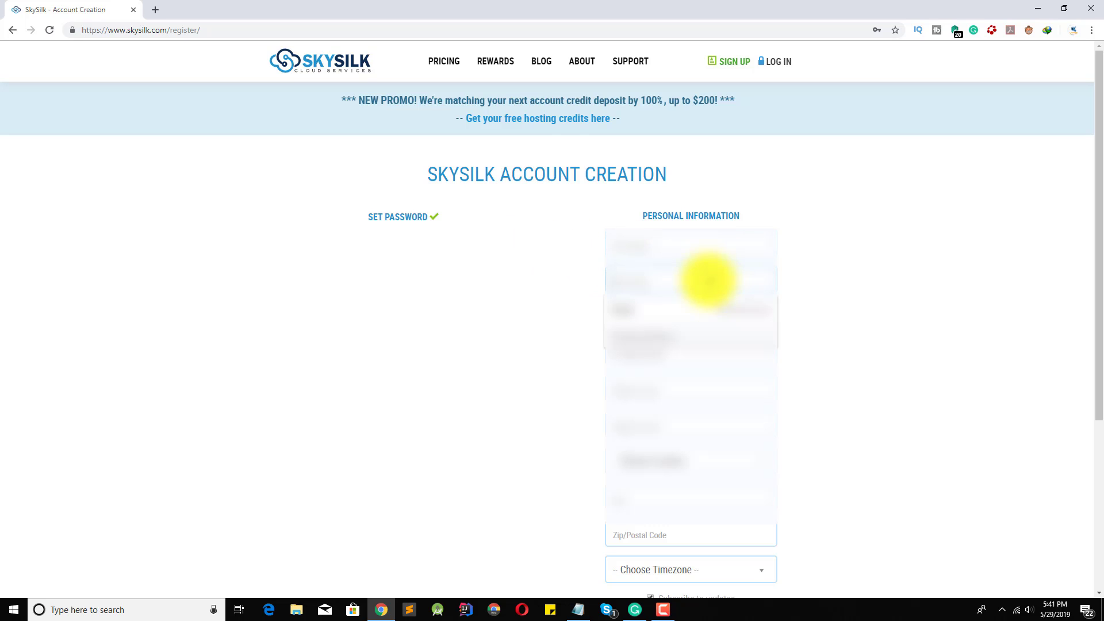
{"action": "left_click", "coordinate": [684, 244]}
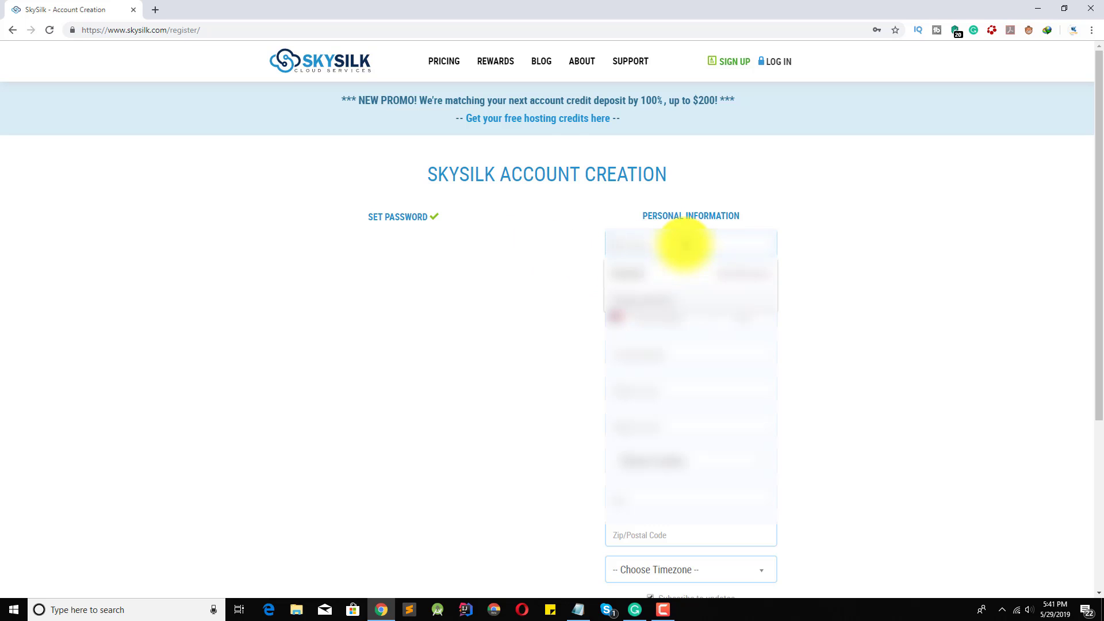
{"action": "key", "text": "Down"}
{"action": "key", "text": "Return"}
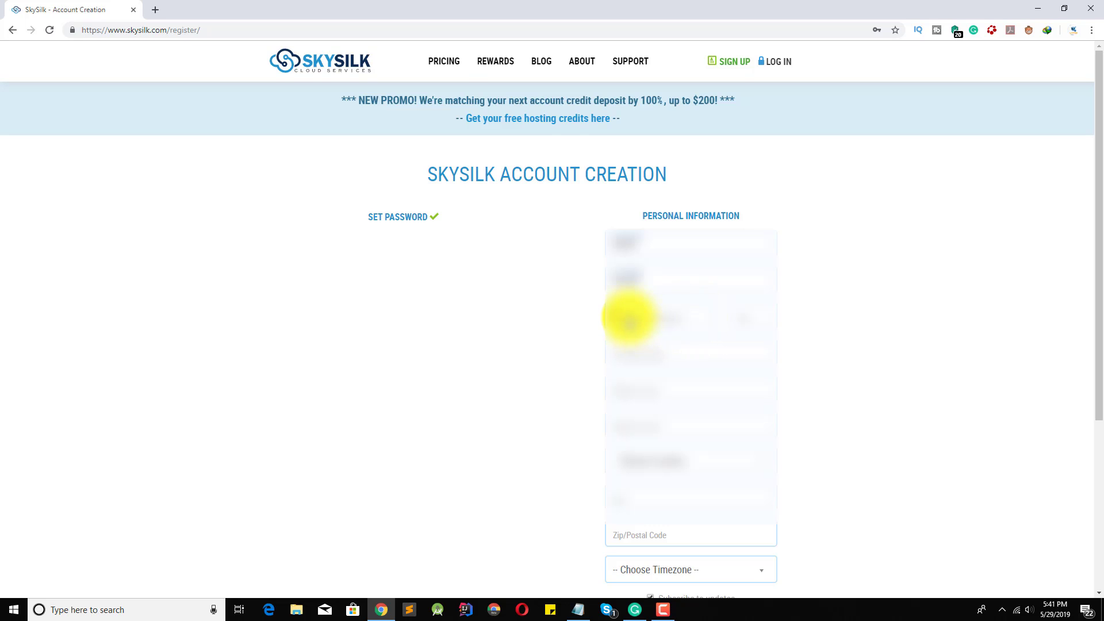
Choose the phone number's country flag and fill in the phone number from autofill.
{"action": "left_click", "coordinate": [630, 319]}
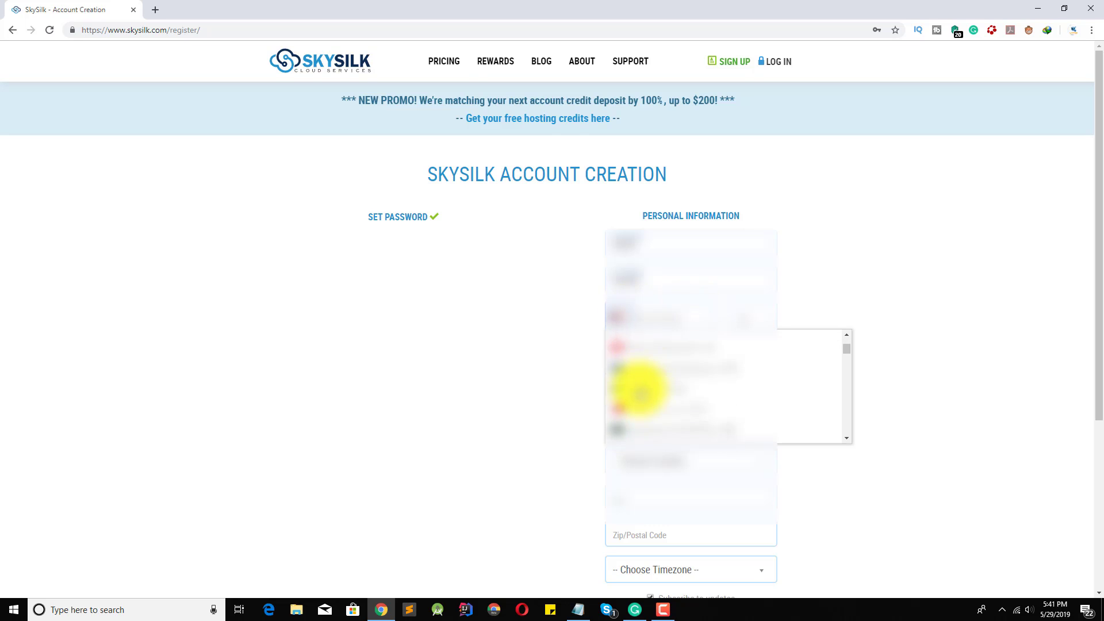
{"action": "scroll", "coordinate": [640, 392], "scroll_direction": "down", "scroll_amount": 5}
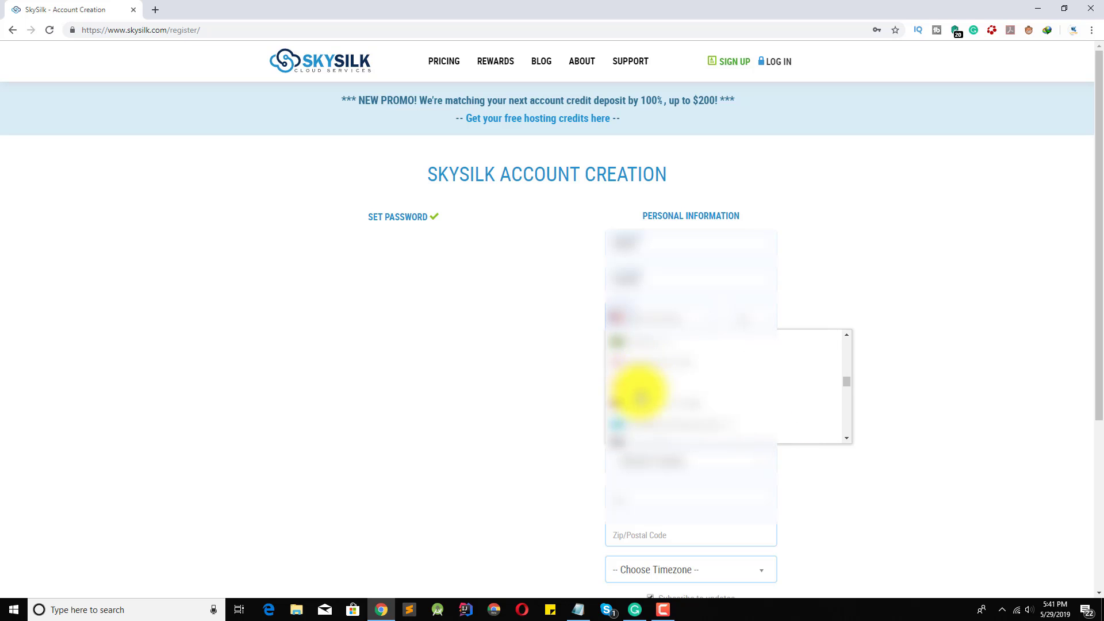
{"action": "scroll", "coordinate": [640, 393], "scroll_direction": "down", "scroll_amount": 2}
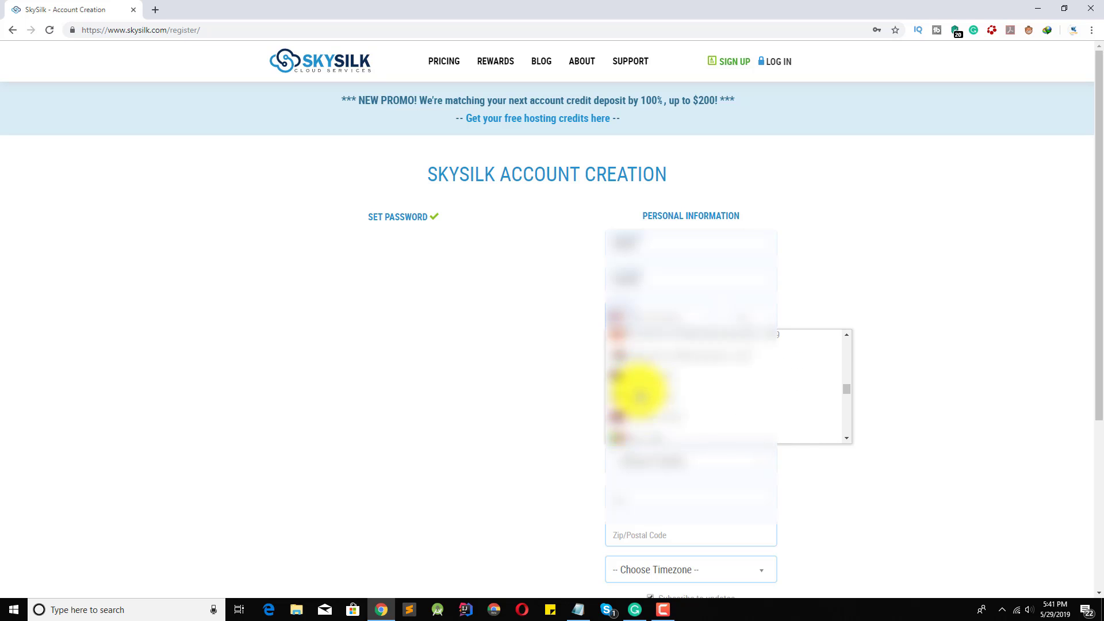
{"action": "scroll", "coordinate": [639, 393], "scroll_direction": "down", "scroll_amount": 2}
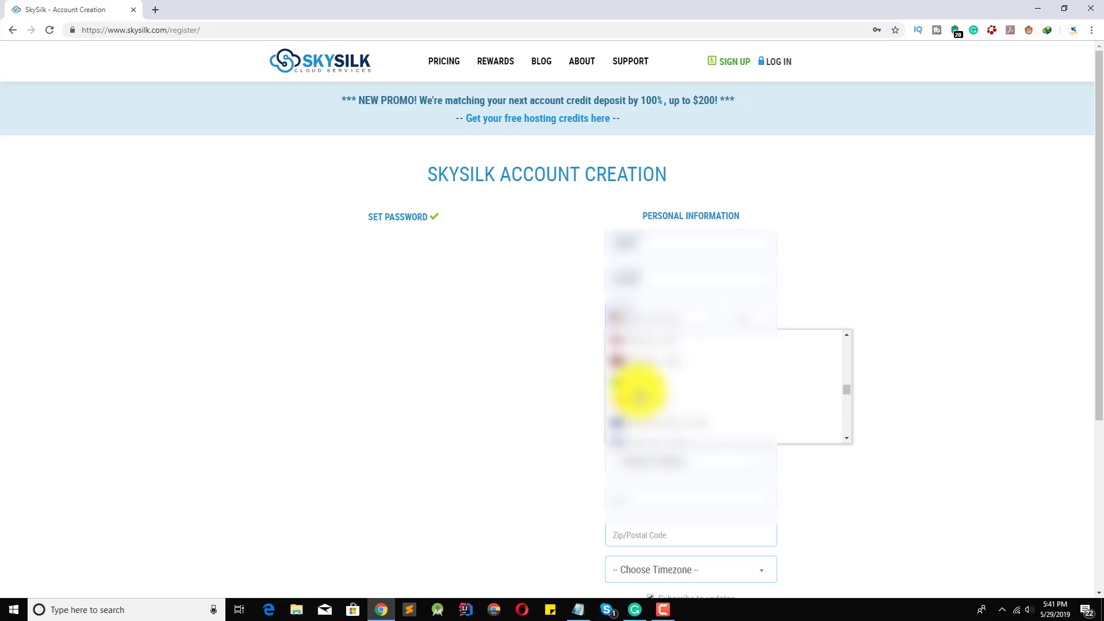
{"action": "scroll", "coordinate": [640, 393], "scroll_direction": "up", "scroll_amount": 2}
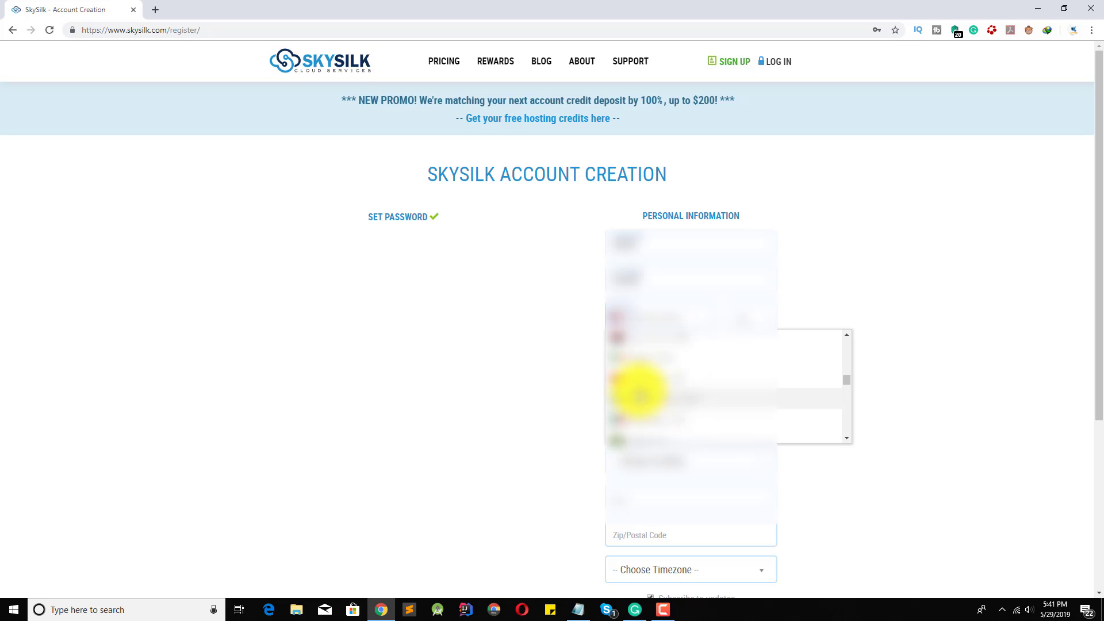
{"action": "scroll", "coordinate": [640, 393], "scroll_direction": "up", "scroll_amount": 2}
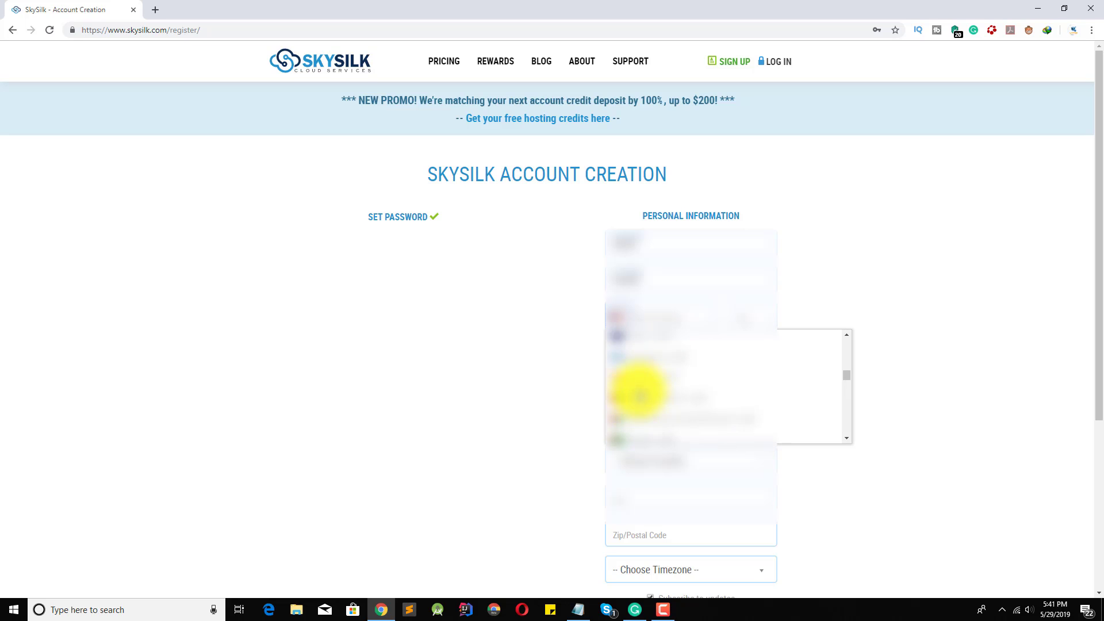
{"action": "scroll", "coordinate": [640, 393], "scroll_direction": "down", "scroll_amount": 3}
{"action": "scroll", "coordinate": [640, 393], "scroll_direction": "down", "scroll_amount": 1}
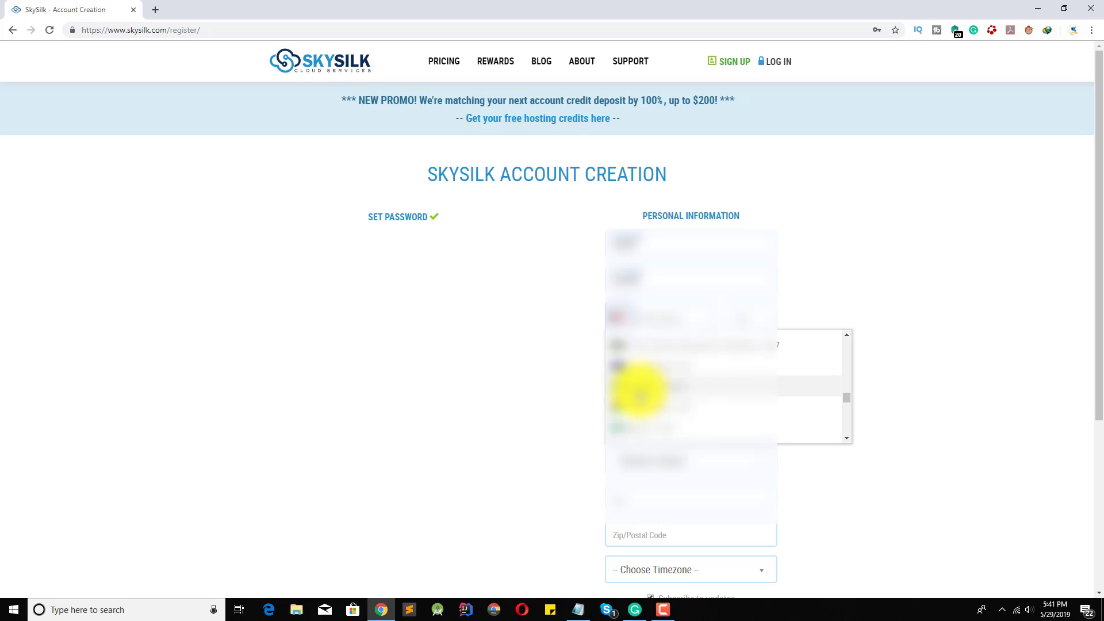
{"action": "left_click", "coordinate": [636, 424]}
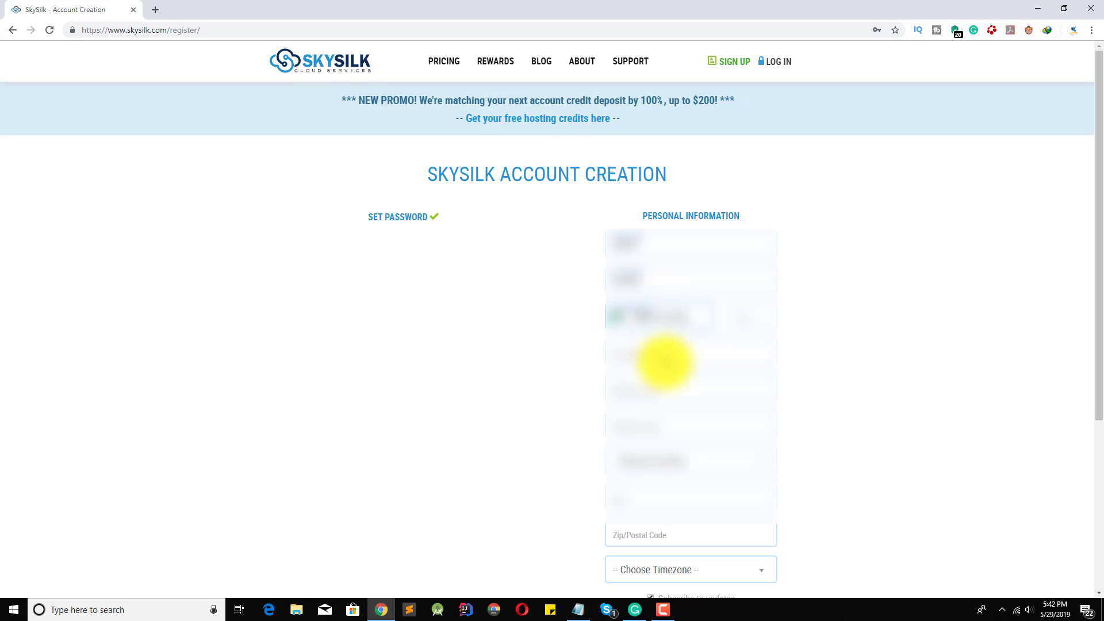
{"action": "left_click", "coordinate": [661, 354]}
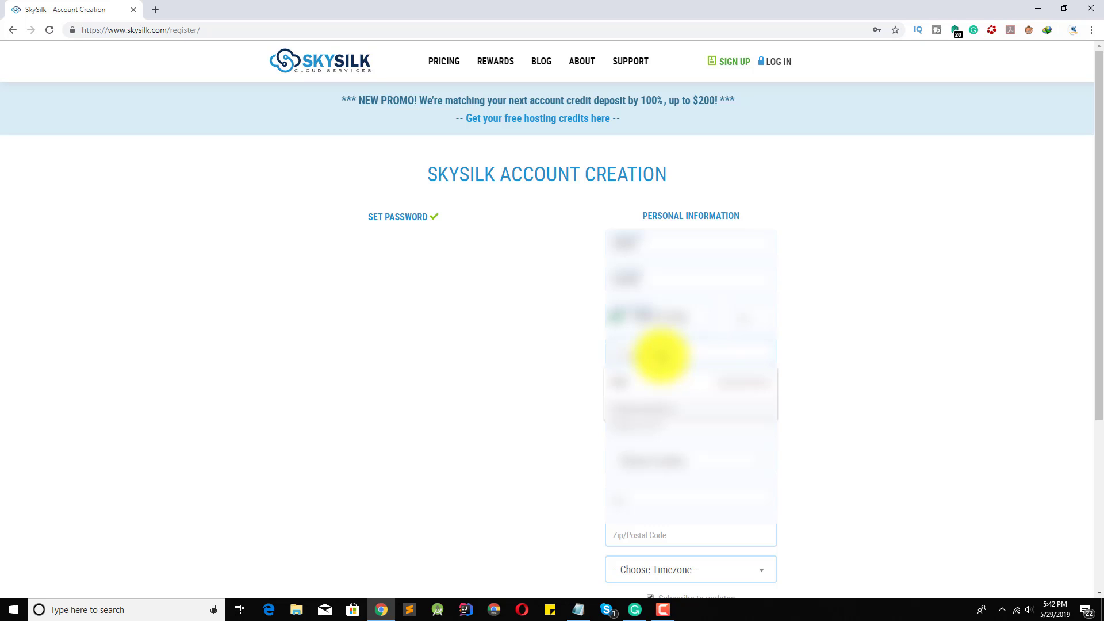
{"action": "key", "text": "Down"}
{"action": "key", "text": "Return"}
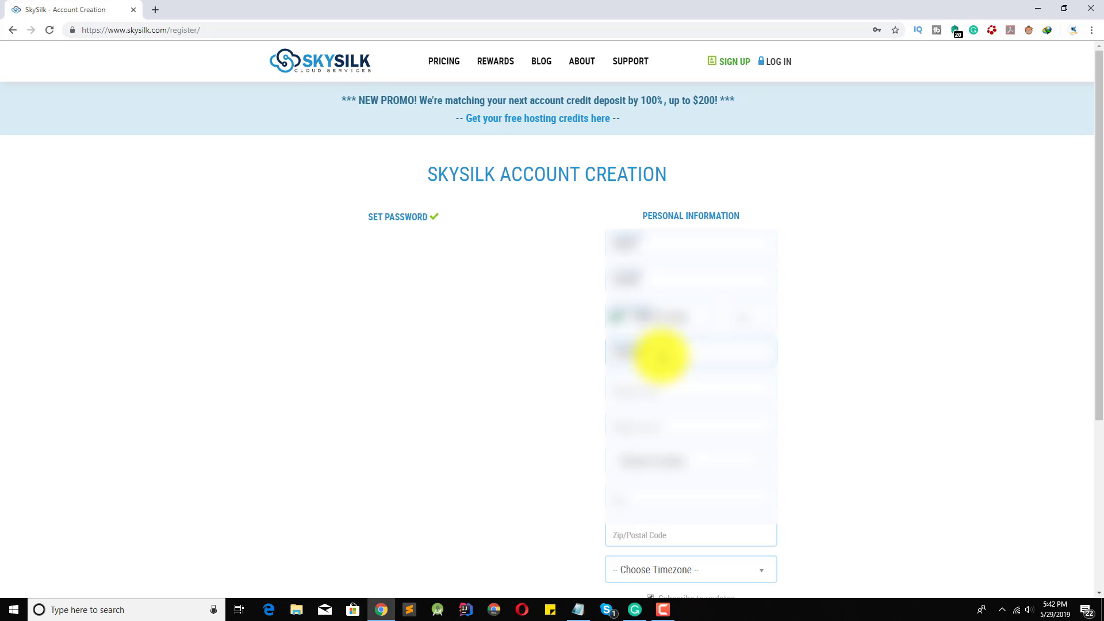
Fill the street address from a suggestion and set the country to Nigeria.
{"action": "left_click", "coordinate": [688, 390]}
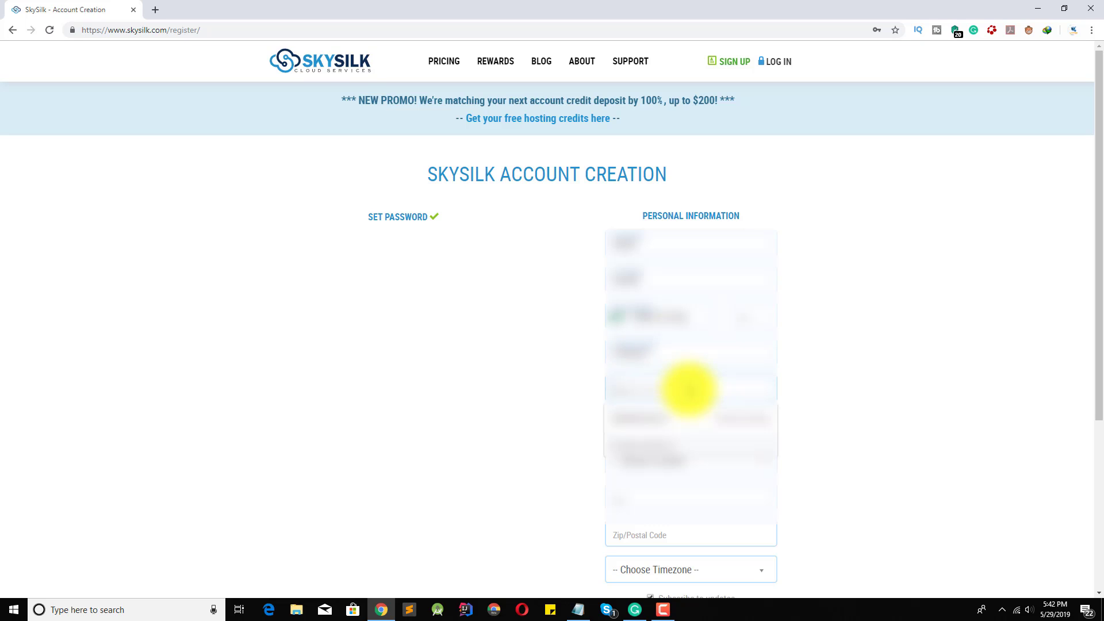
{"action": "type", "text": "12"}
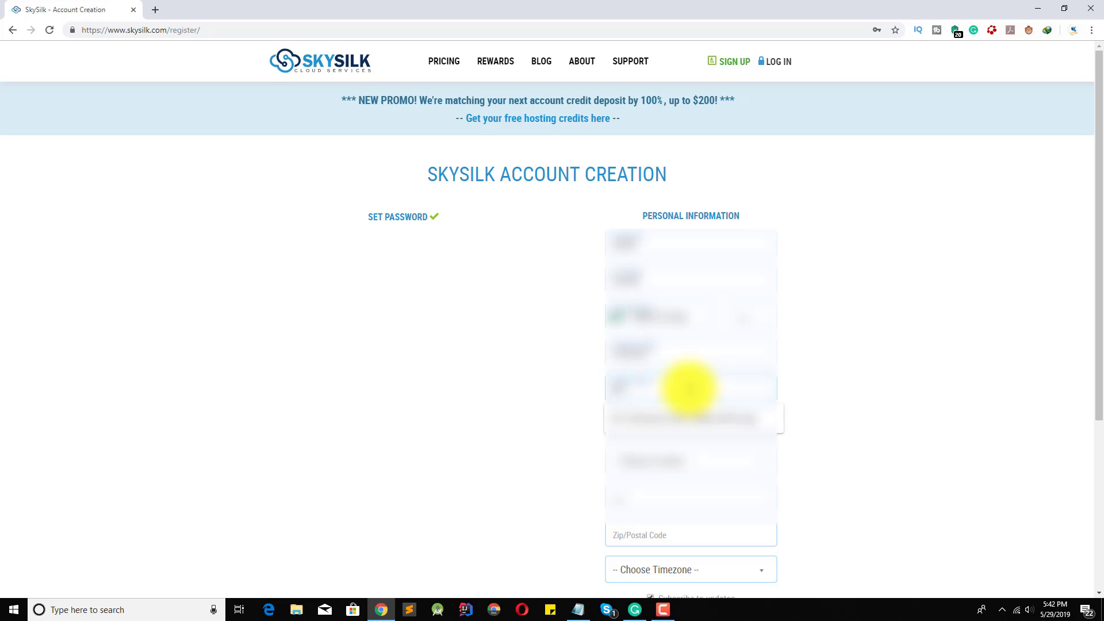
{"action": "left_click", "coordinate": [693, 418]}
{"action": "left_click", "coordinate": [688, 427]}
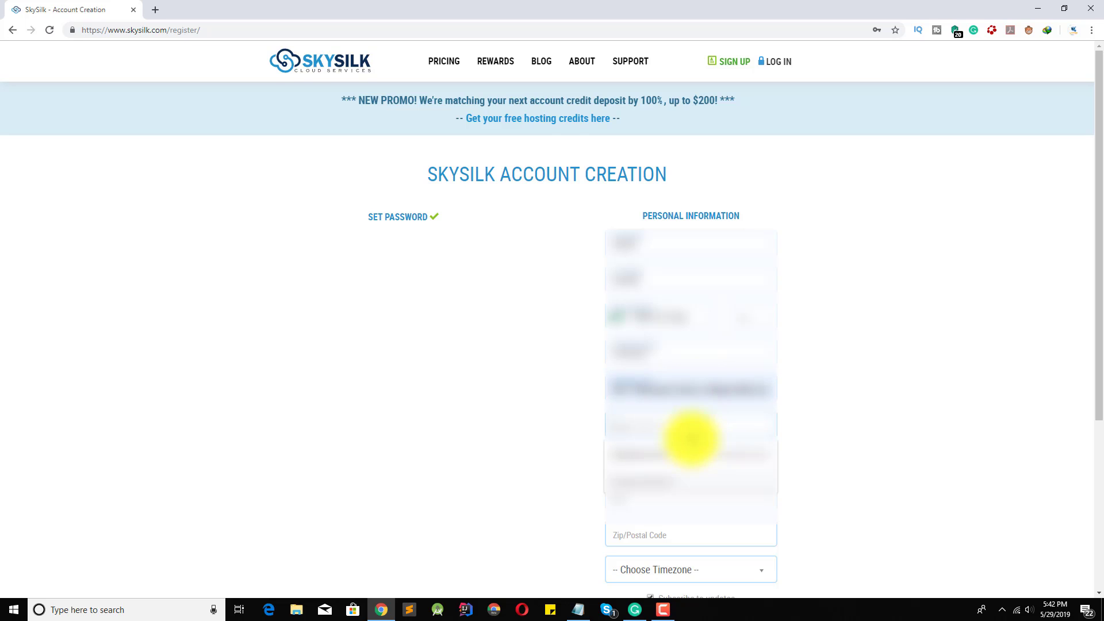
{"action": "left_click", "coordinate": [675, 488]}
{"action": "left_click", "coordinate": [670, 458]}
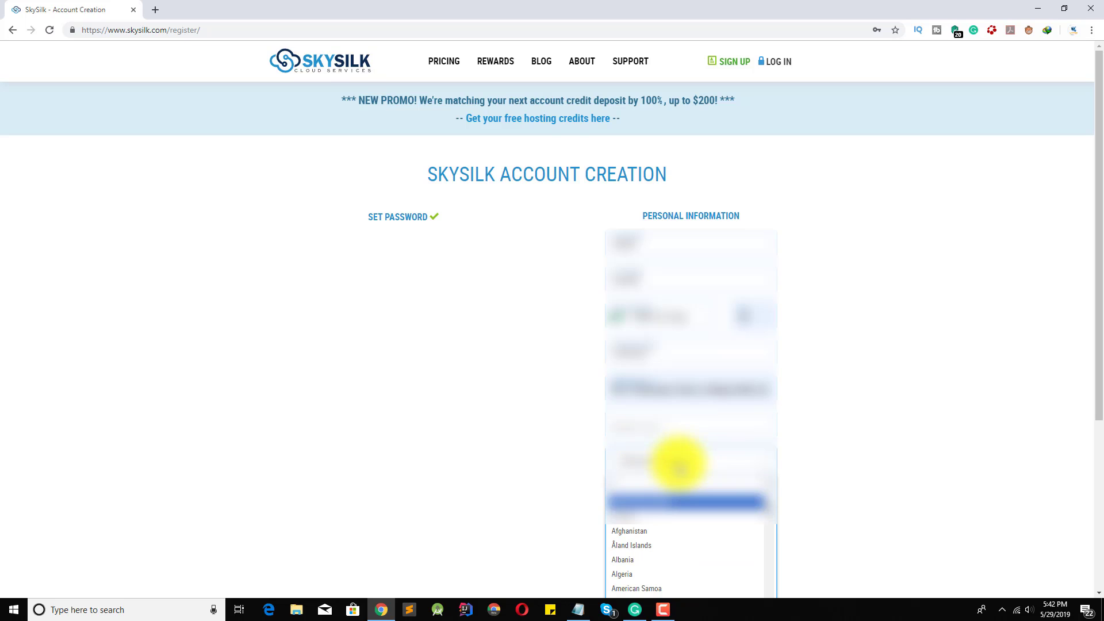
{"action": "type", "text": "nia"}
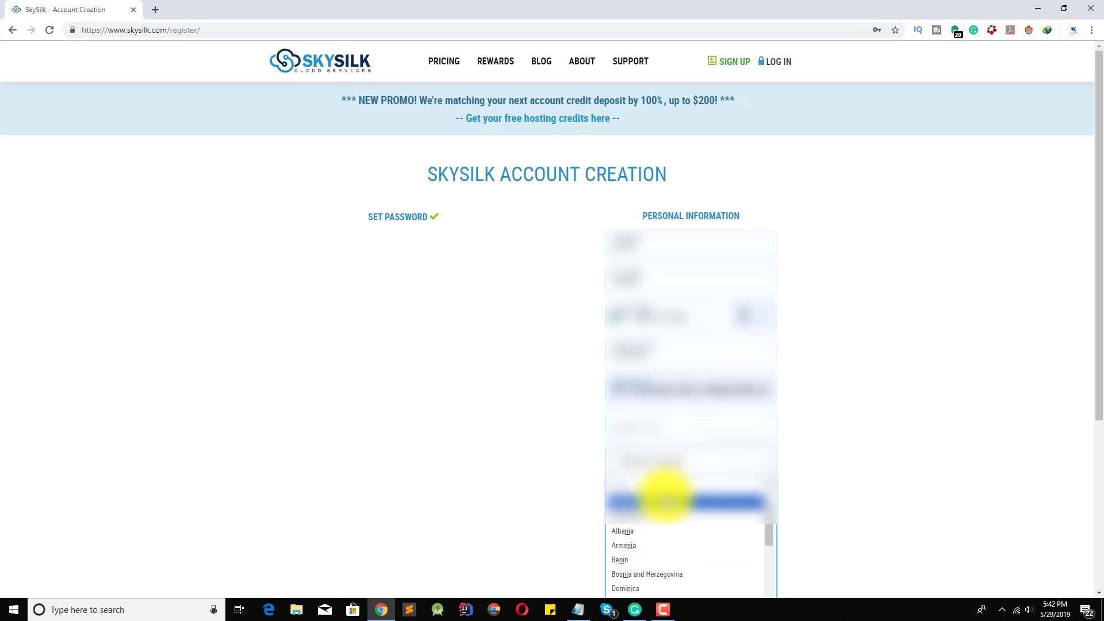
{"action": "type", "text": "geria"}
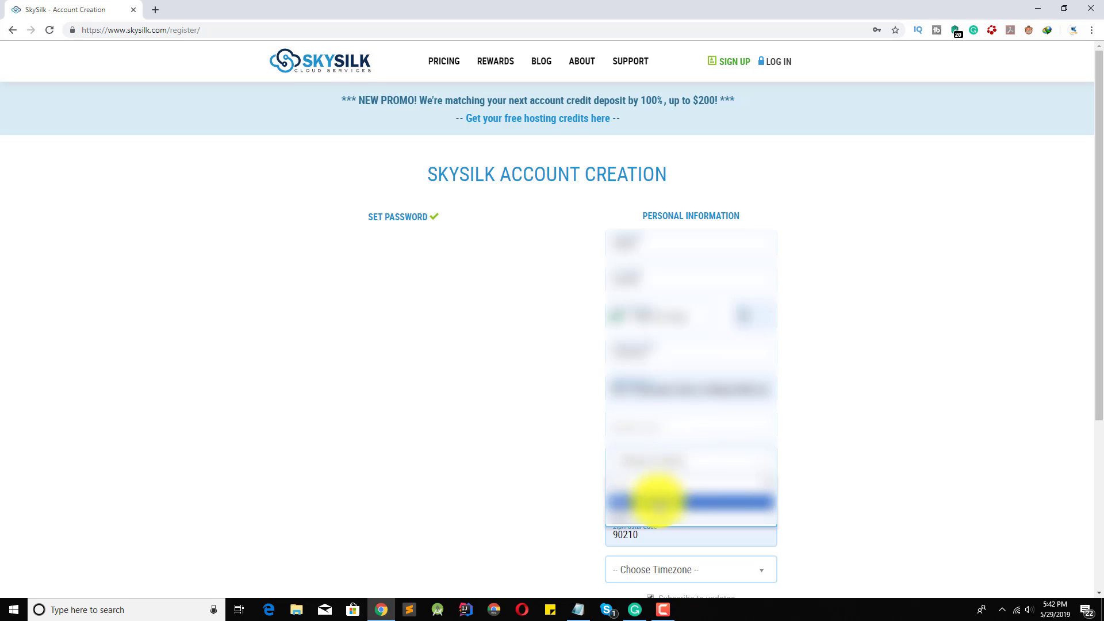
{"action": "left_click", "coordinate": [635, 529]}
{"action": "scroll", "coordinate": [871, 357], "scroll_direction": "down", "scroll_amount": 5}
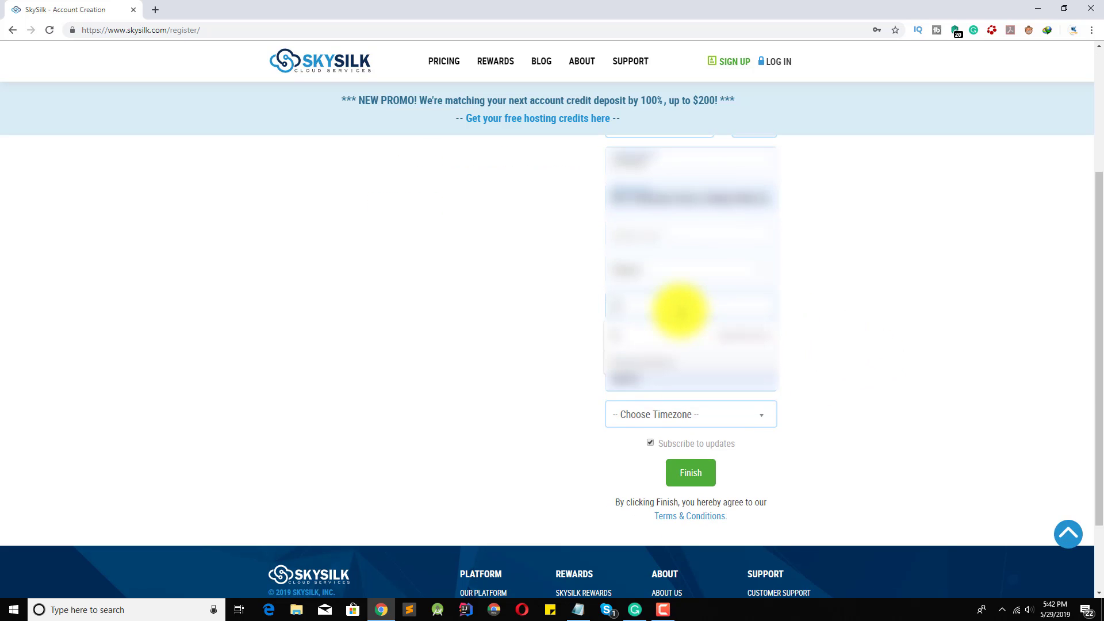
Fill in the remaining address field and the ZIP code, dismissing autofill.
{"action": "type", "text": "100"}
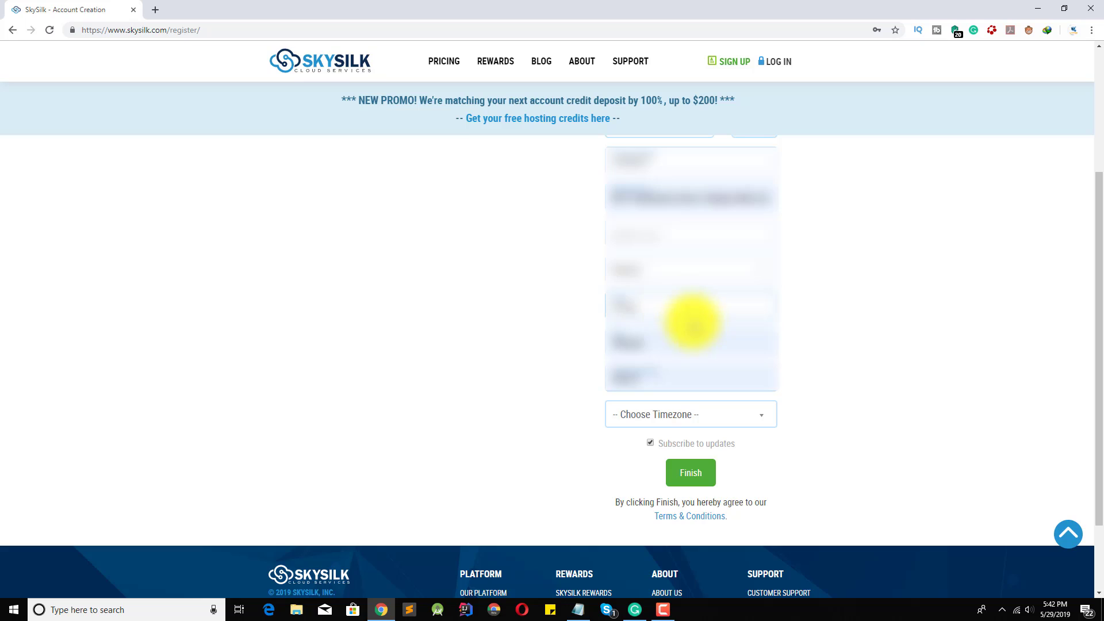
{"action": "left_click", "coordinate": [689, 343]}
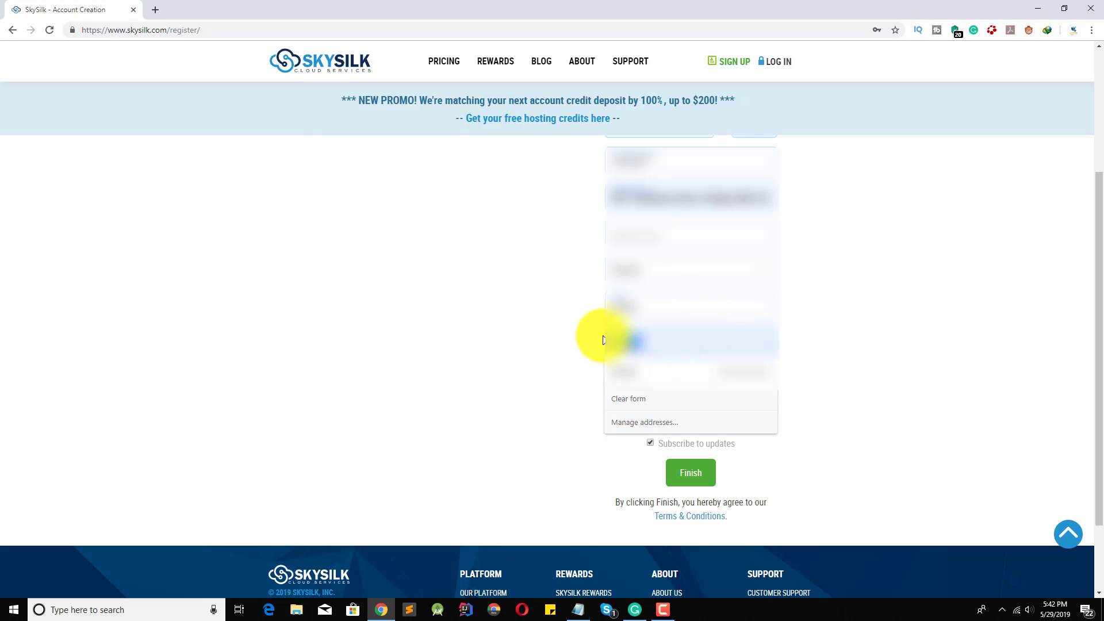
{"action": "key", "text": "Tab"}
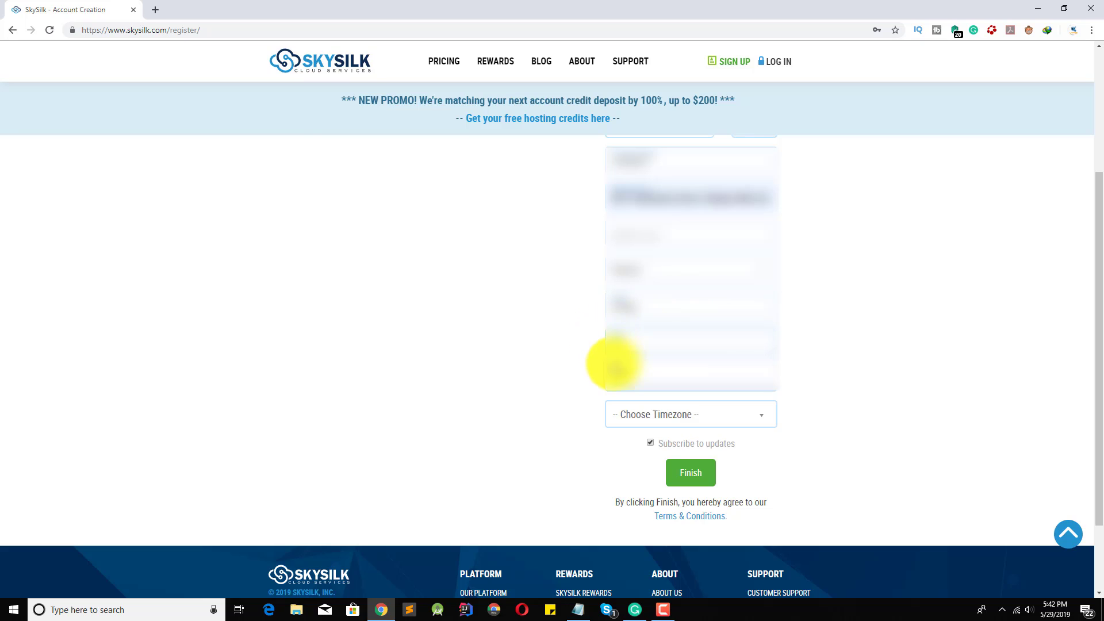
{"action": "left_click", "coordinate": [667, 382]}
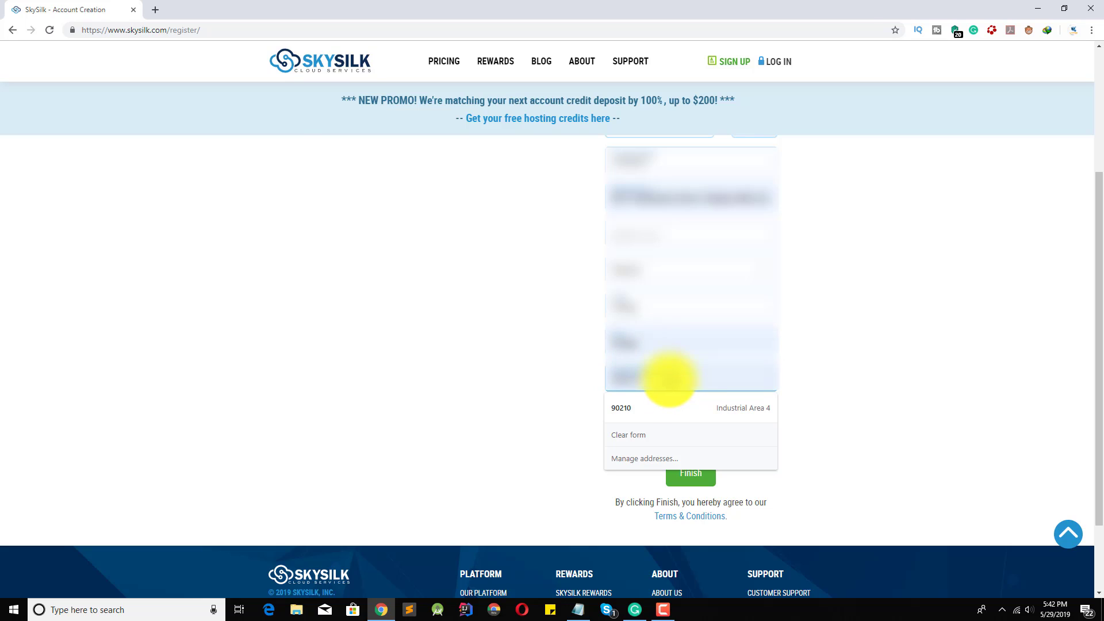
{"action": "left_click_drag", "start_coordinate": [667, 379], "coordinate": [579, 384]}
{"action": "left_click", "coordinate": [577, 378]}
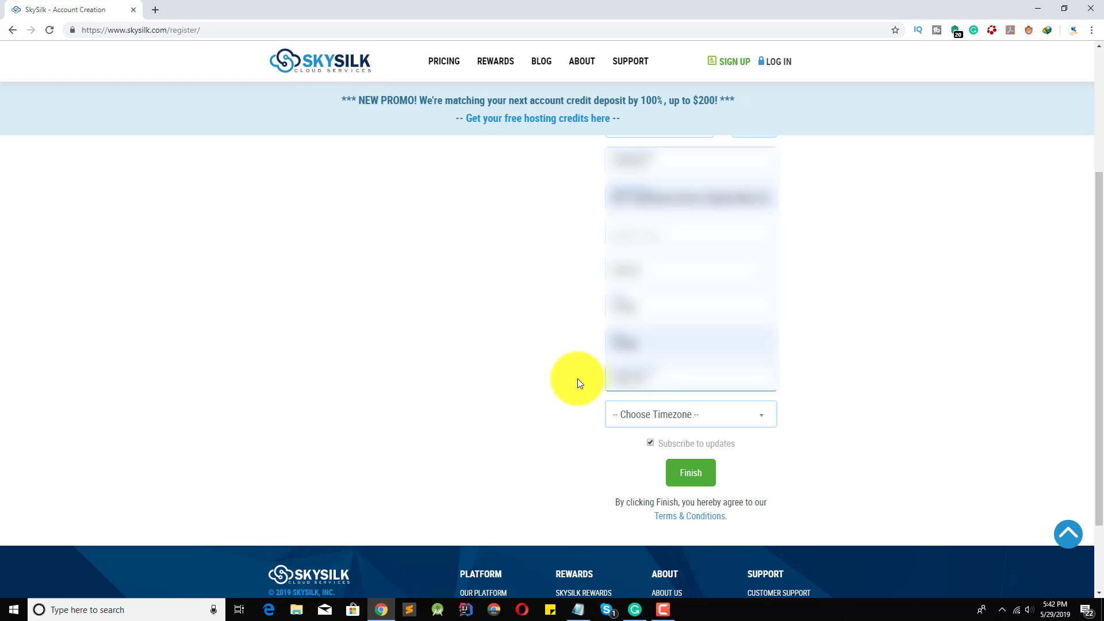
Pick (GMT+04:00) Abu Dhabi, Muscat from the time zone dropdown.
{"action": "left_click", "coordinate": [667, 424]}
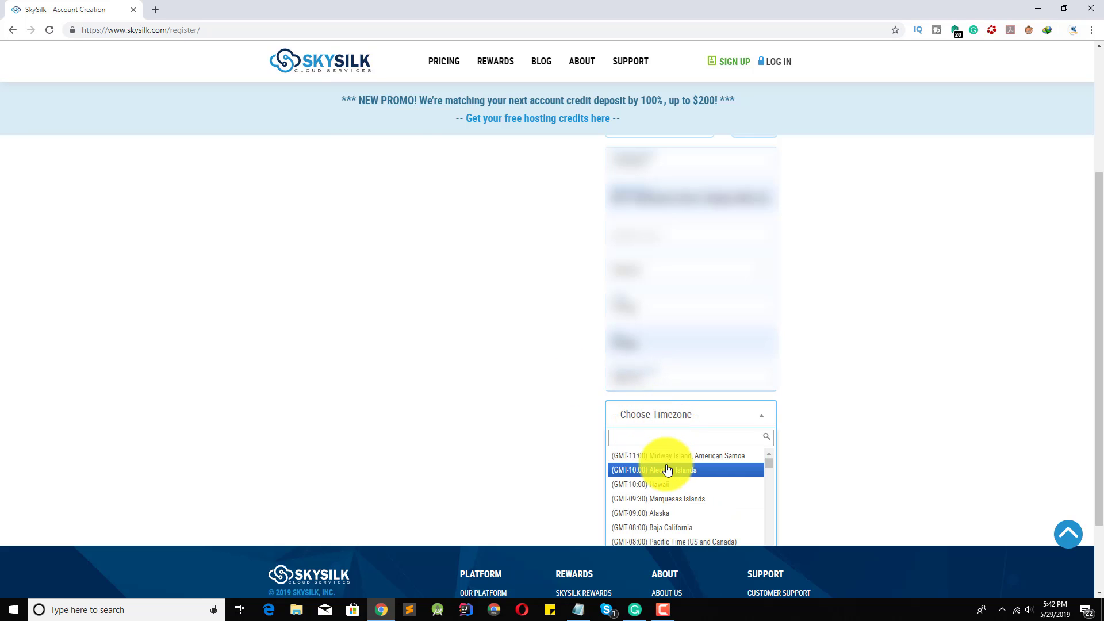
{"action": "type", "text": "LA"}
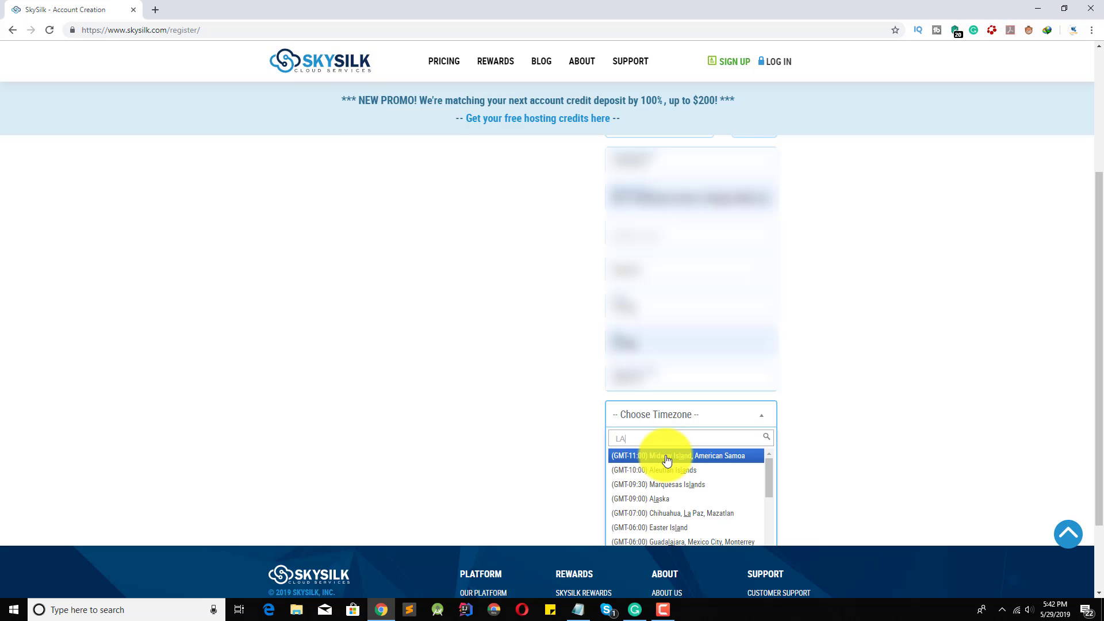
{"action": "type", "text": "F"}
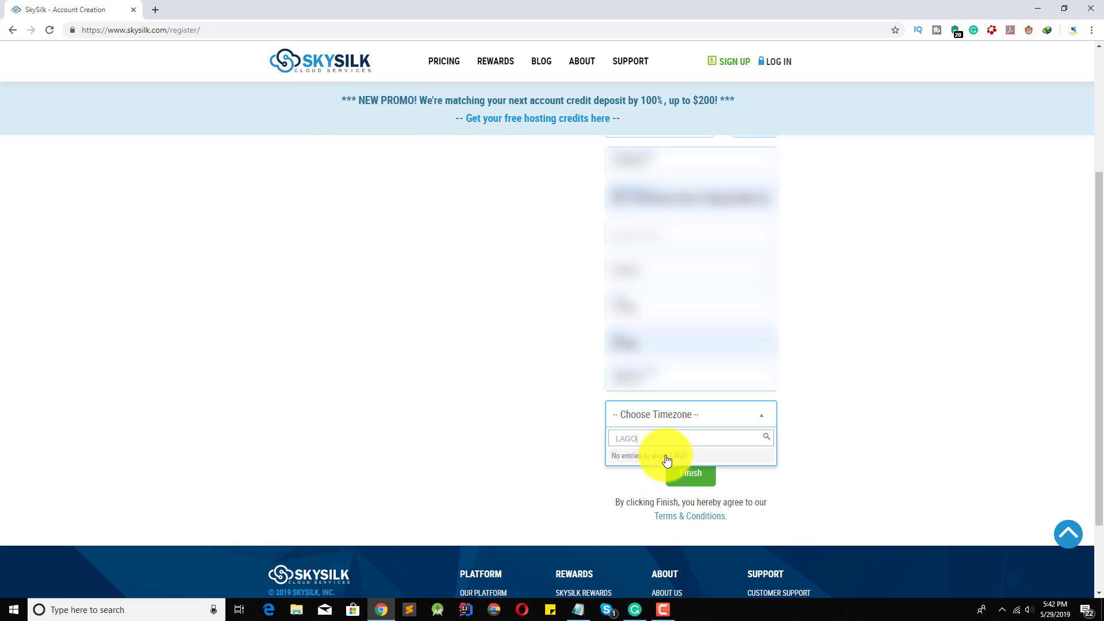
{"action": "key", "text": "BackSpace"}
{"action": "key", "text": "BackSpace"}
{"action": "key", "text": "BackSpace"}
{"action": "key", "text": "BackSpace"}
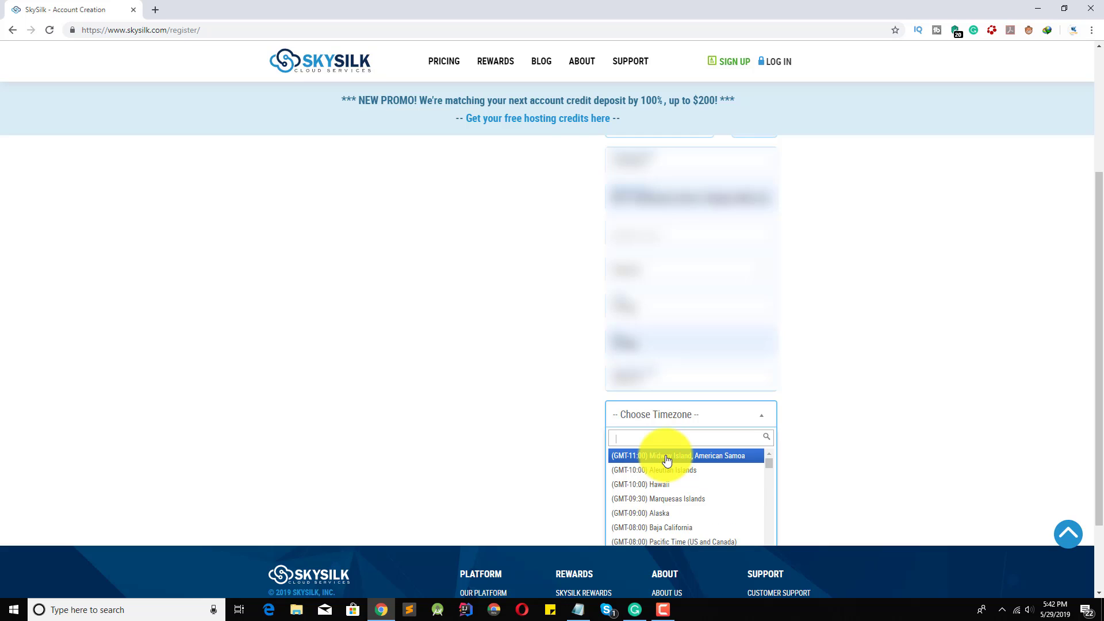
{"action": "scroll", "coordinate": [667, 460], "scroll_direction": "down", "scroll_amount": 10}
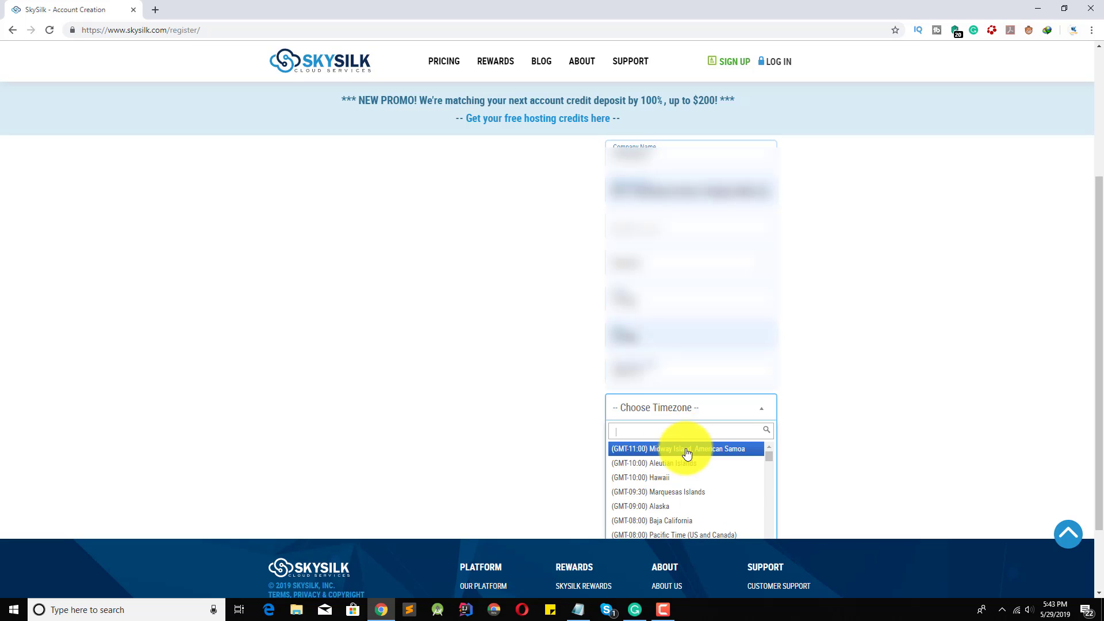
{"action": "scroll", "coordinate": [682, 390], "scroll_direction": "down", "scroll_amount": 10}
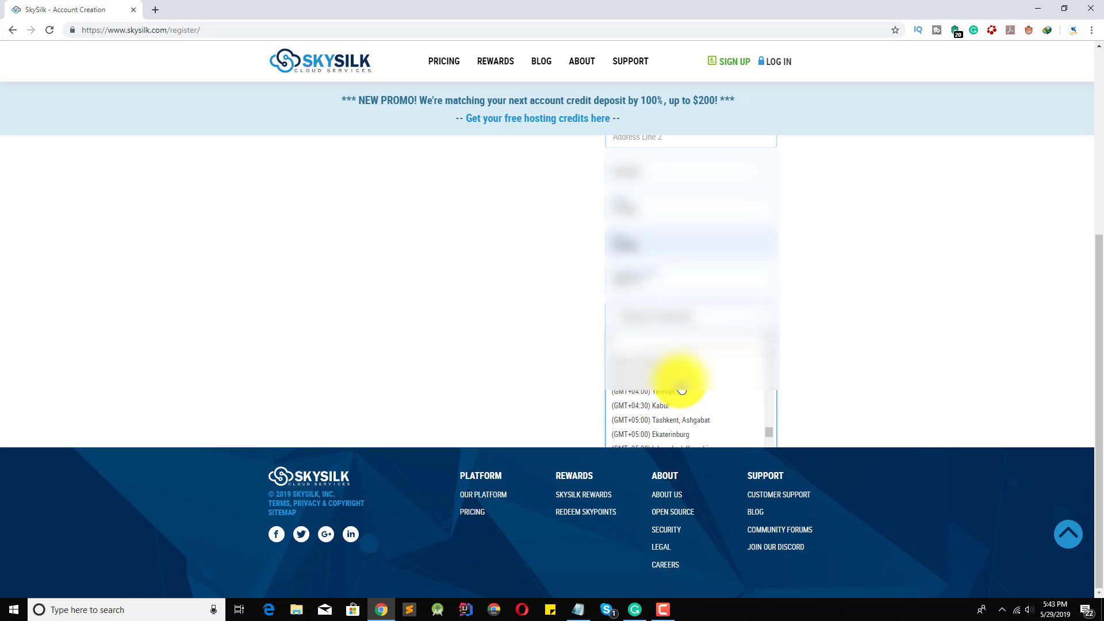
{"action": "scroll", "coordinate": [680, 391], "scroll_direction": "up", "scroll_amount": 5}
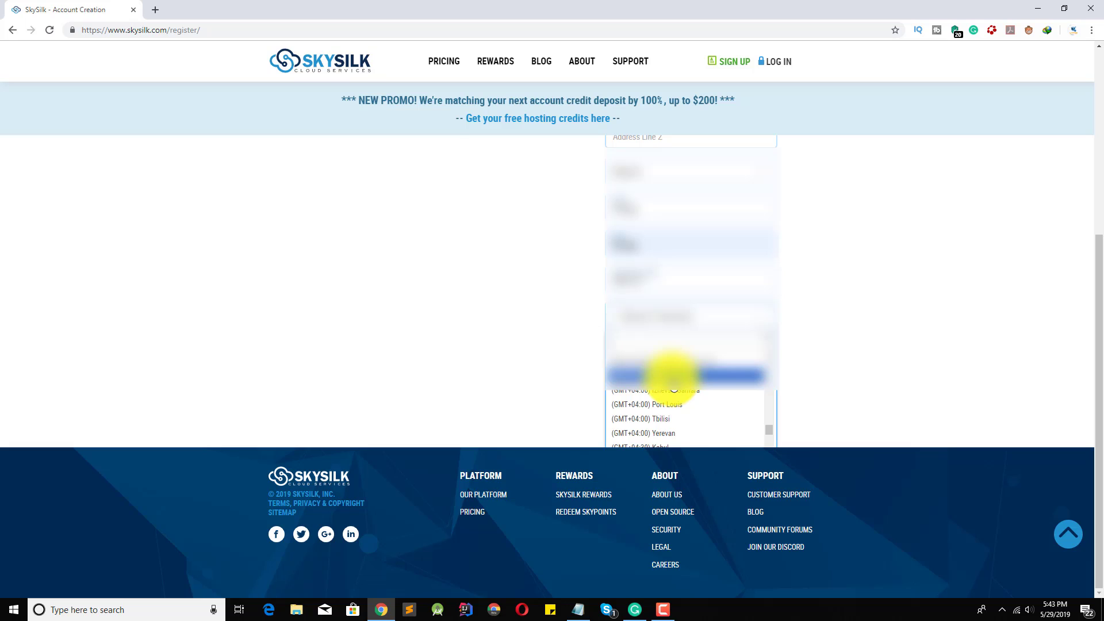
{"action": "scroll", "coordinate": [771, 355], "scroll_direction": "up", "scroll_amount": 1}
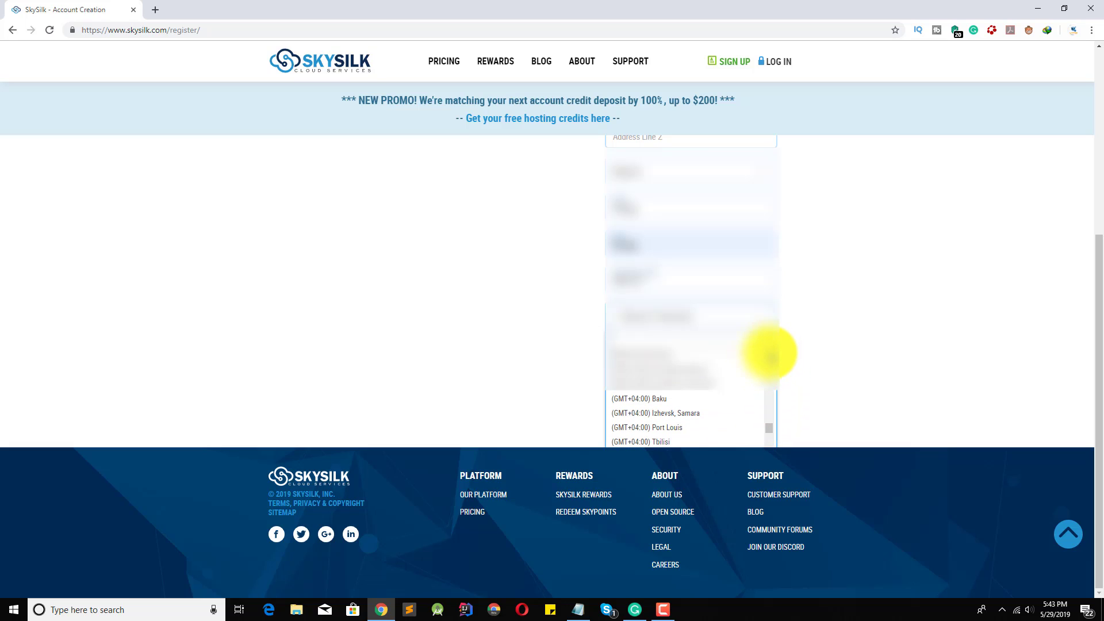
{"action": "scroll", "coordinate": [770, 354], "scroll_direction": "up", "scroll_amount": 3}
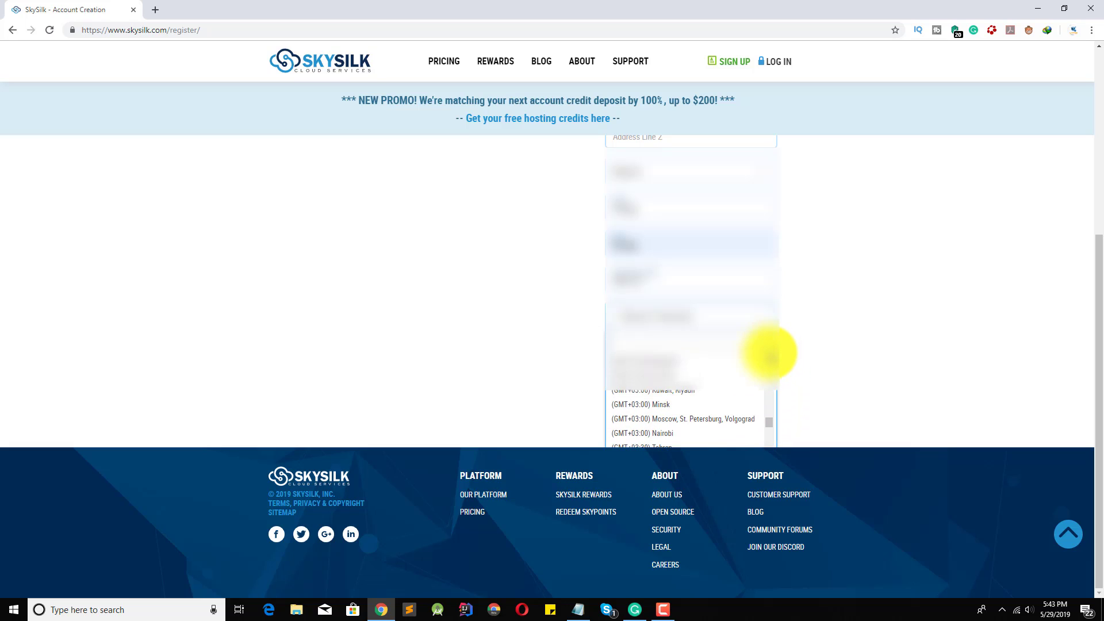
{"action": "scroll", "coordinate": [770, 355], "scroll_direction": "up", "scroll_amount": 2}
{"action": "scroll", "coordinate": [771, 428], "scroll_direction": "down", "scroll_amount": 3}
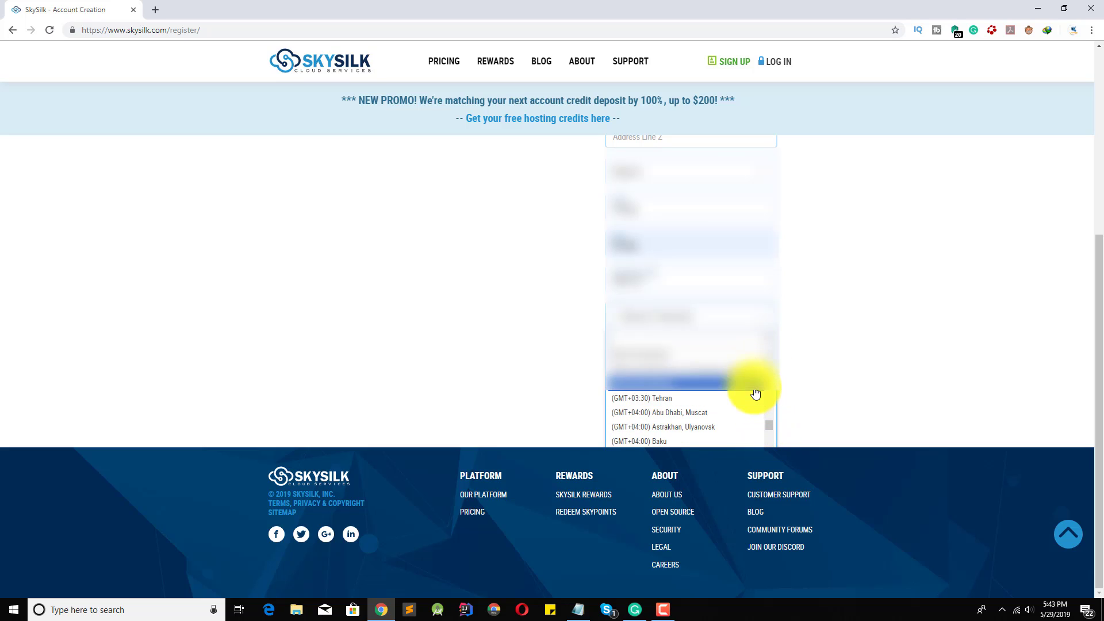
{"action": "left_click", "coordinate": [700, 413]}
Finish registration and save the login in Chrome with the account e-mail as username.
{"action": "left_click", "coordinate": [687, 375]}
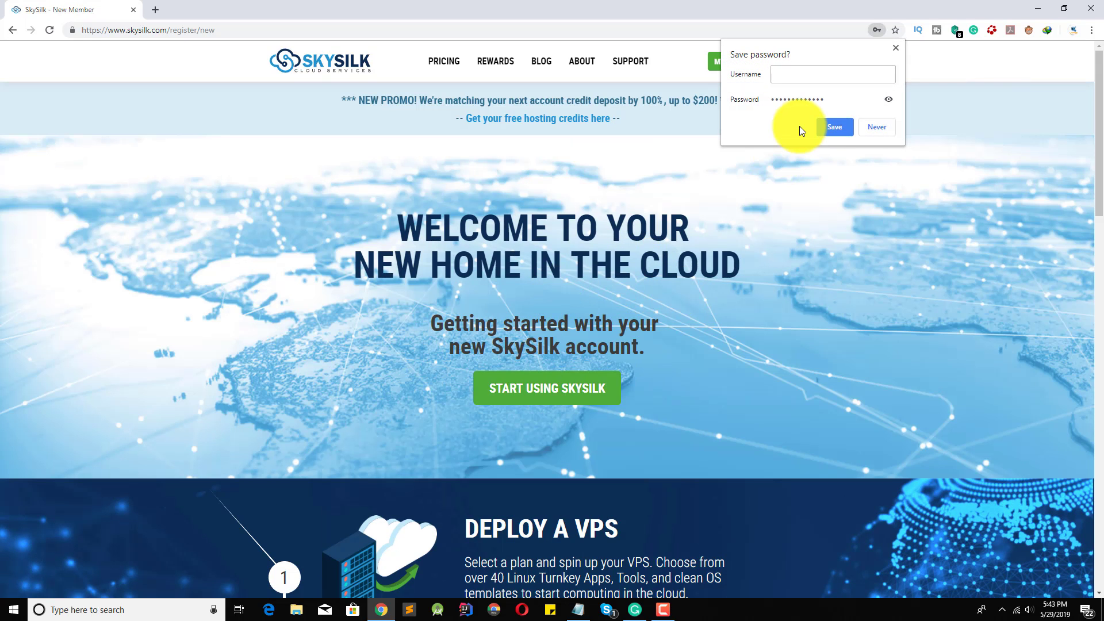
{"action": "left_click", "coordinate": [821, 74]}
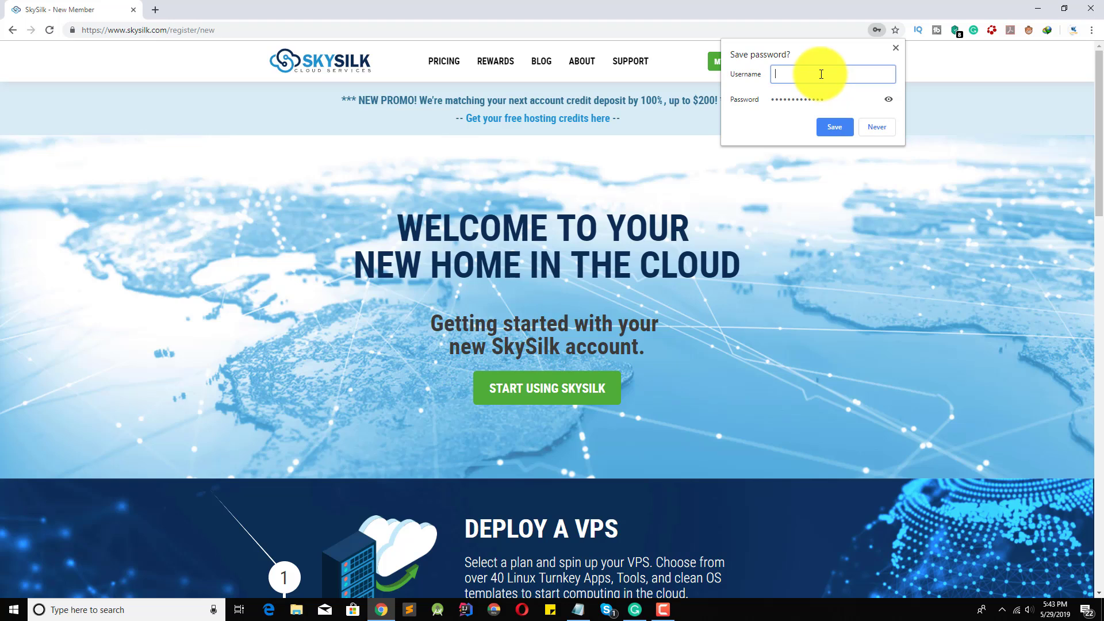
{"action": "left_click", "coordinate": [835, 124]}
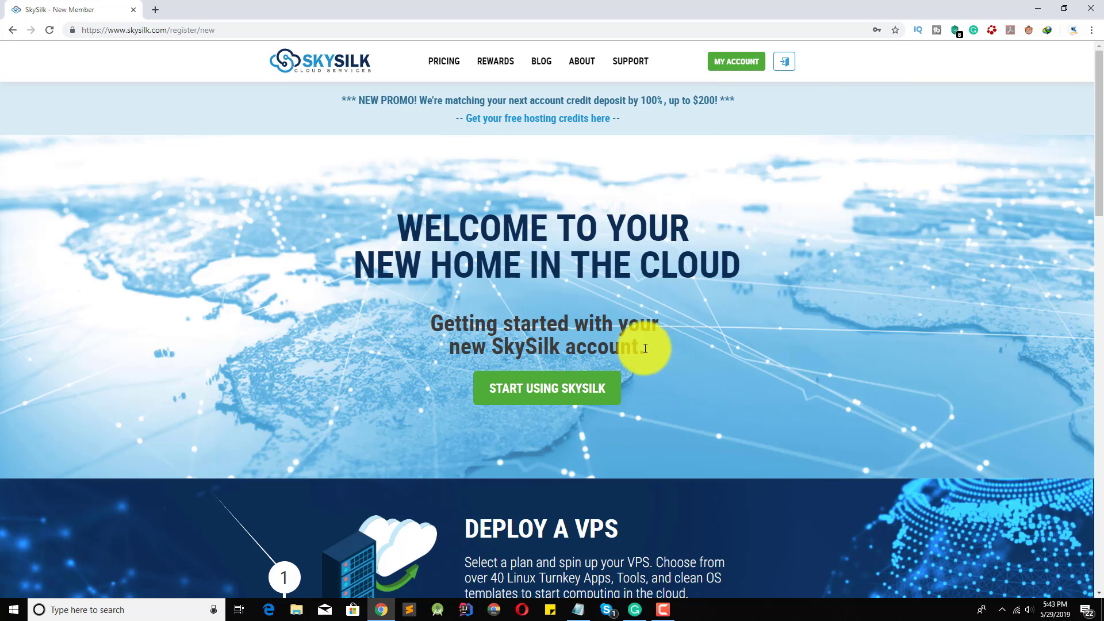
Scroll through the welcome page's getting-started sections and back up.
{"action": "scroll", "coordinate": [575, 295], "scroll_direction": "down", "scroll_amount": 3}
{"action": "scroll", "coordinate": [569, 264], "scroll_direction": "down", "scroll_amount": 3}
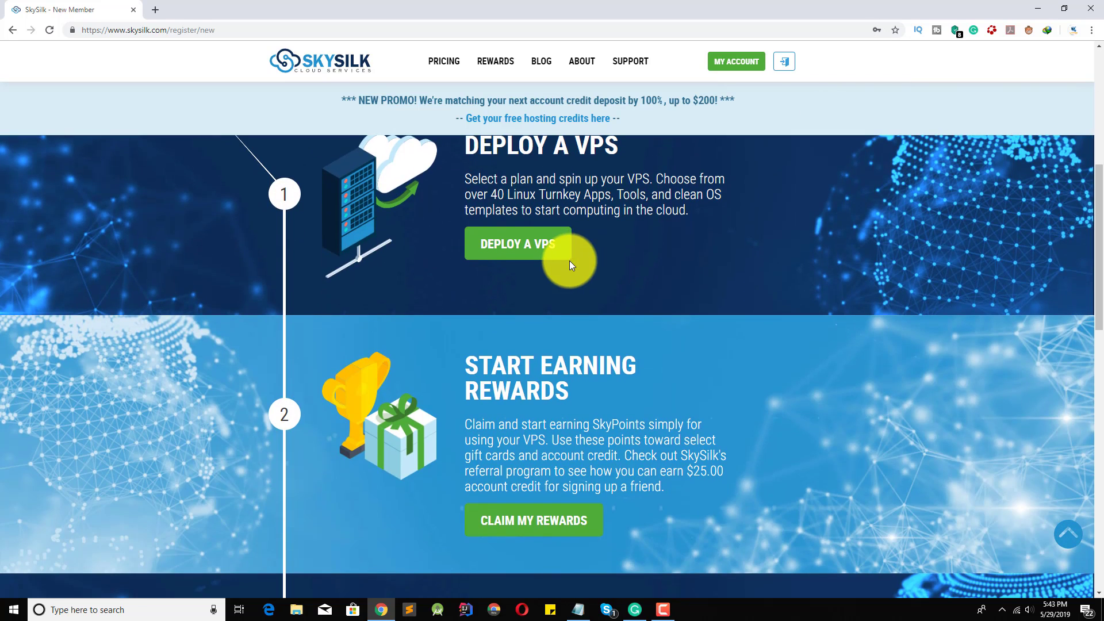
{"action": "scroll", "coordinate": [569, 263], "scroll_direction": "down", "scroll_amount": 5}
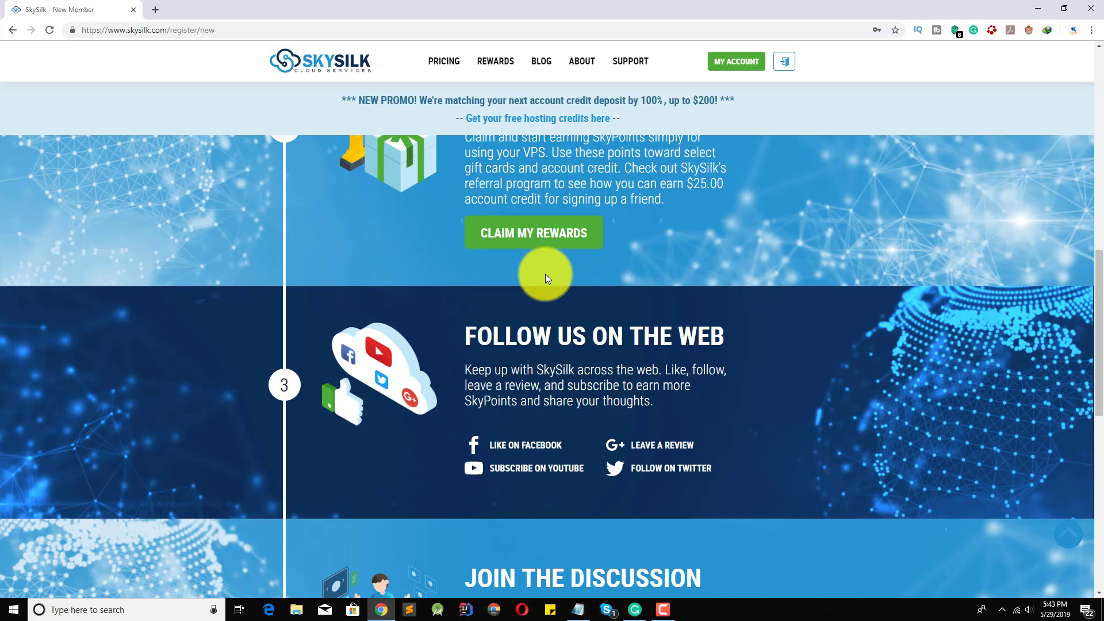
{"action": "scroll", "coordinate": [545, 275], "scroll_direction": "up", "scroll_amount": 2}
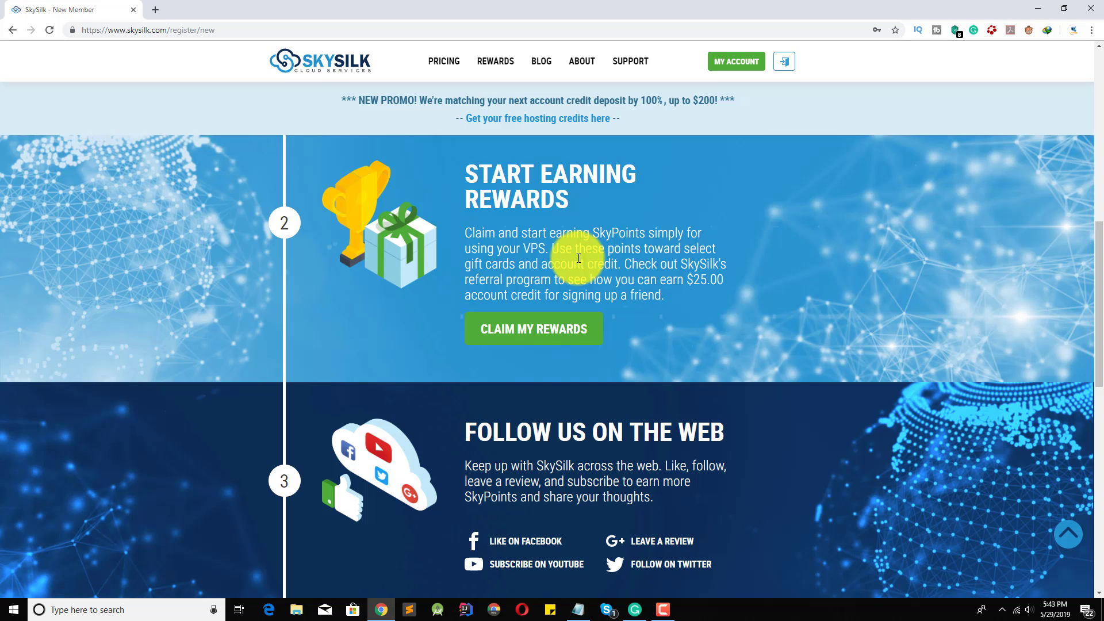
{"action": "scroll", "coordinate": [577, 258], "scroll_direction": "up", "scroll_amount": 5}
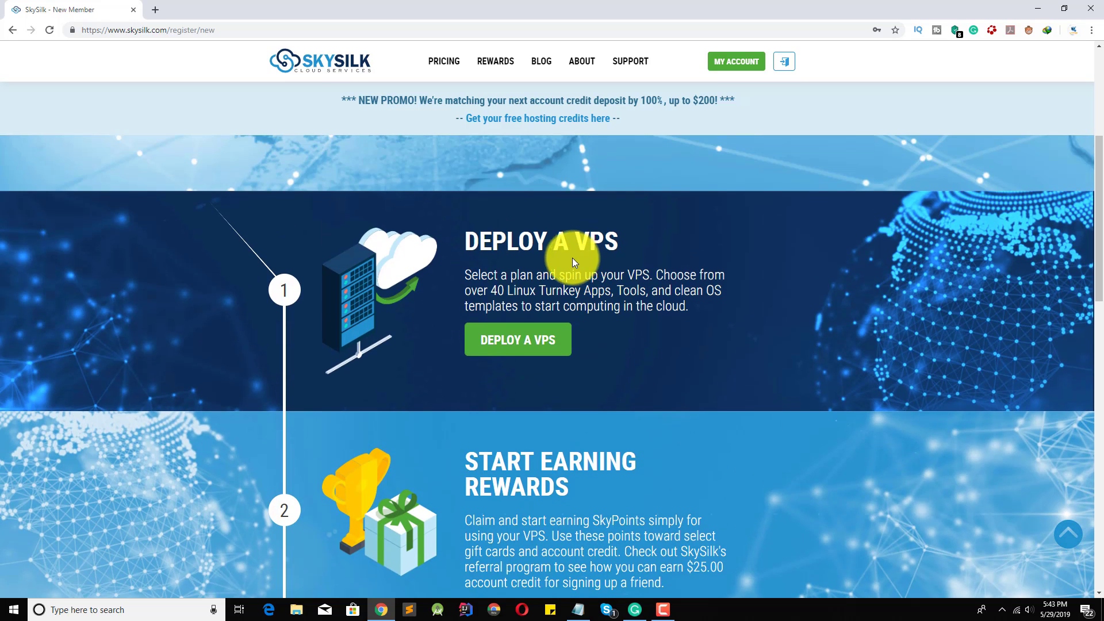
{"action": "scroll", "coordinate": [548, 319], "scroll_direction": "up", "scroll_amount": 5}
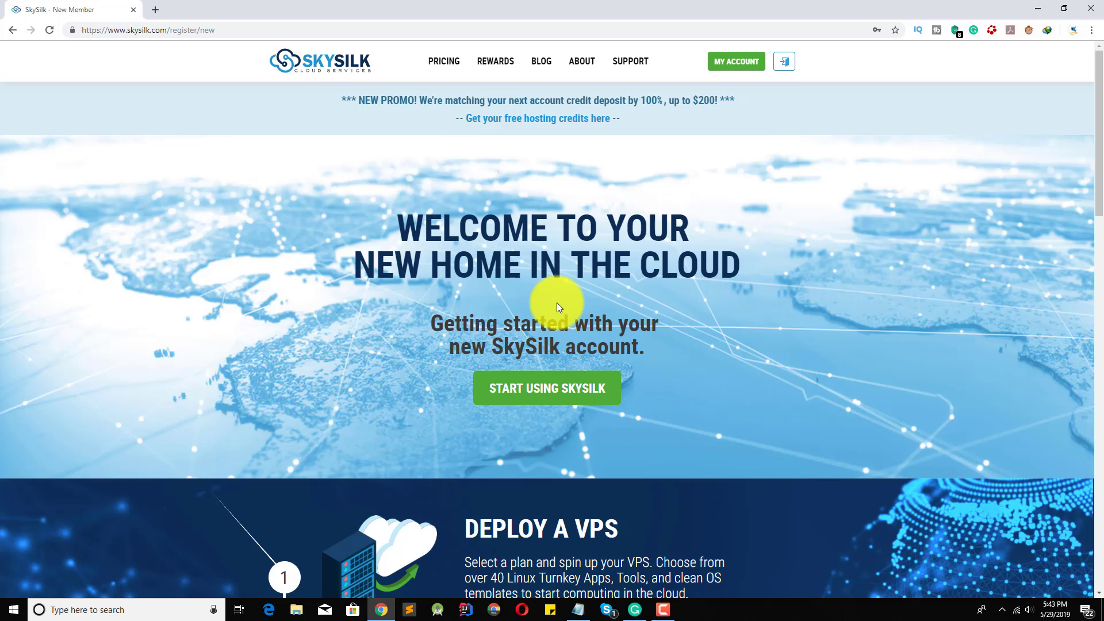
{"action": "scroll", "coordinate": [532, 288], "scroll_direction": "down", "scroll_amount": 2}
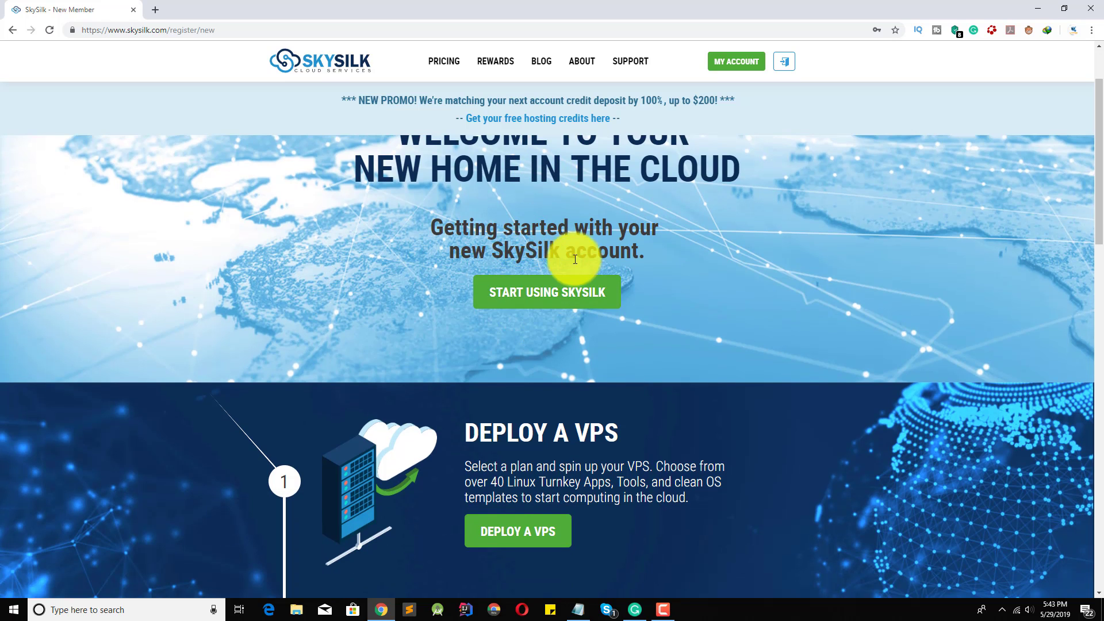
{"action": "scroll", "coordinate": [574, 258], "scroll_direction": "down", "scroll_amount": 3}
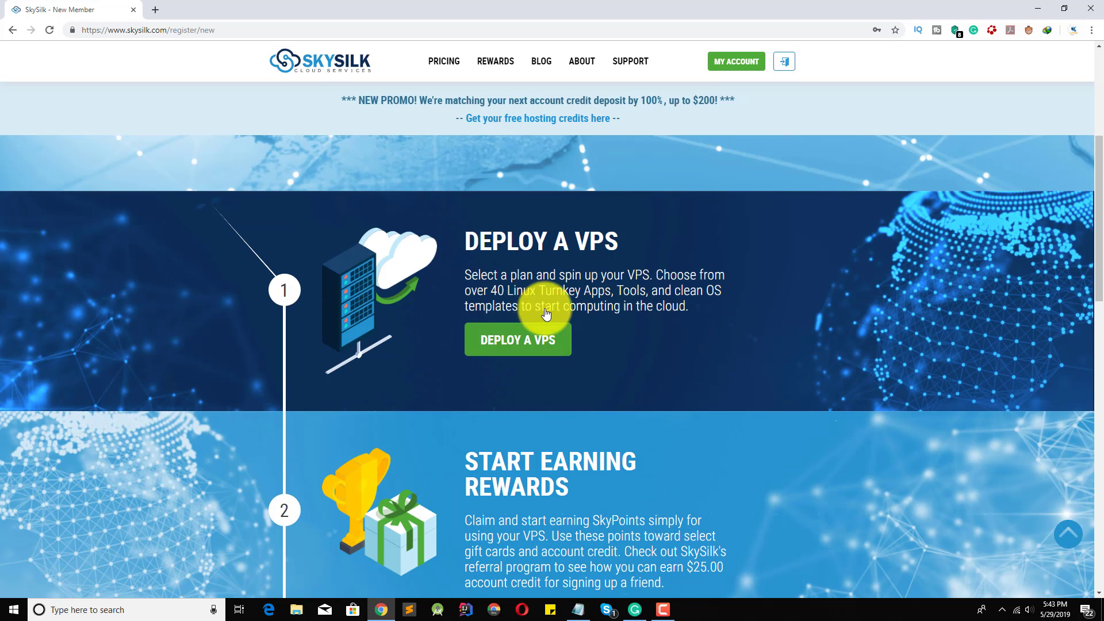
{"action": "scroll", "coordinate": [546, 314], "scroll_direction": "down", "scroll_amount": 2}
{"action": "scroll", "coordinate": [543, 278], "scroll_direction": "down", "scroll_amount": 4}
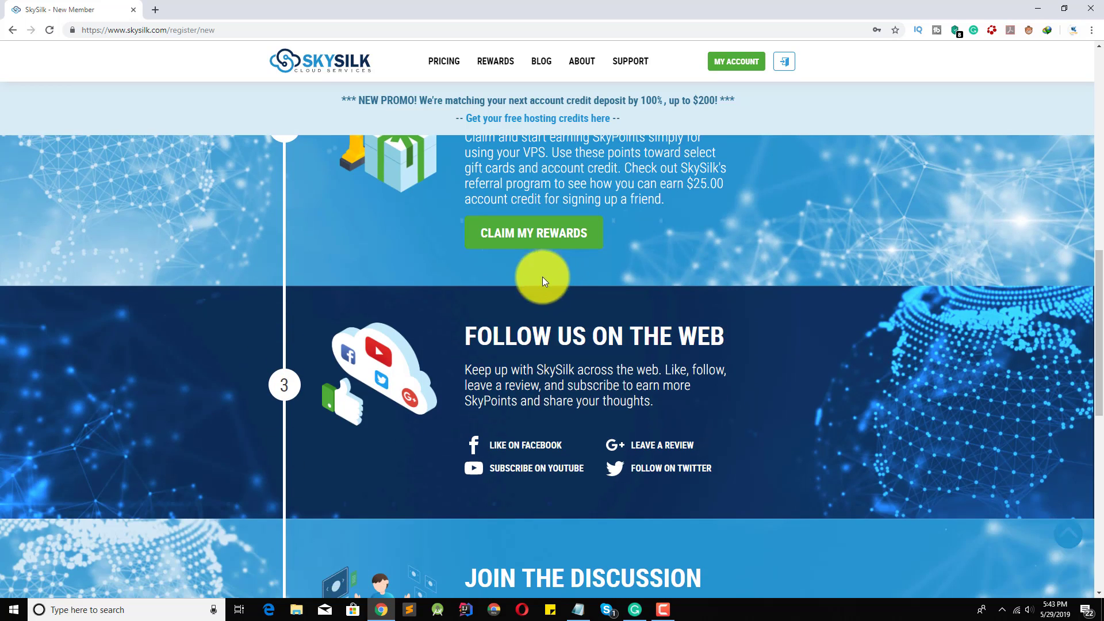
{"action": "scroll", "coordinate": [552, 293], "scroll_direction": "down", "scroll_amount": 3}
{"action": "scroll", "coordinate": [562, 299], "scroll_direction": "up", "scroll_amount": 8}
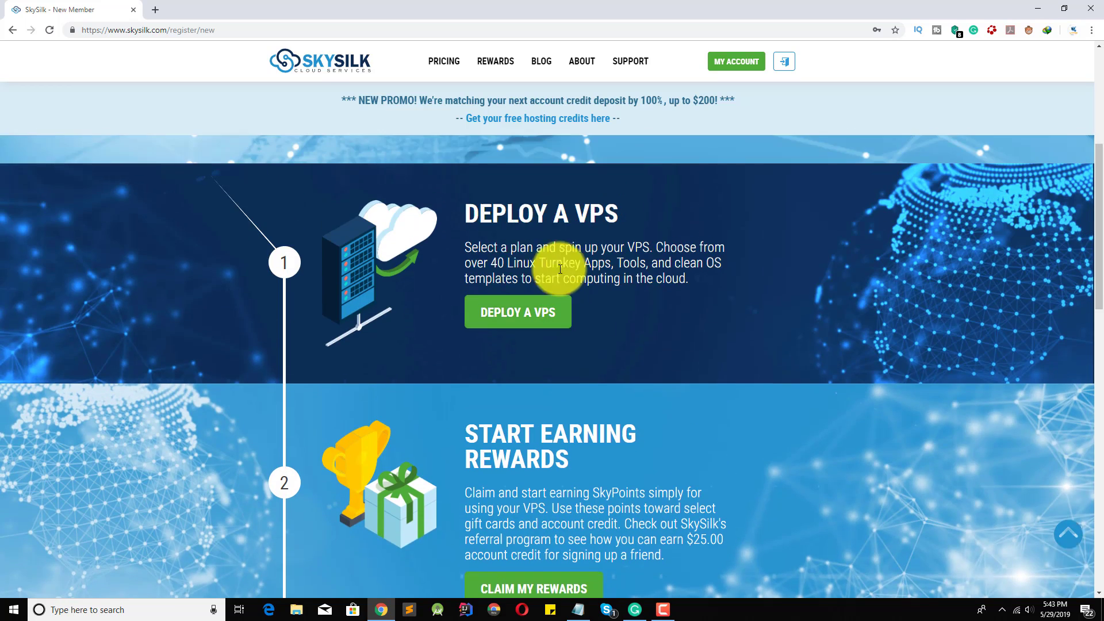
{"action": "scroll", "coordinate": [547, 263], "scroll_direction": "up", "scroll_amount": 5}
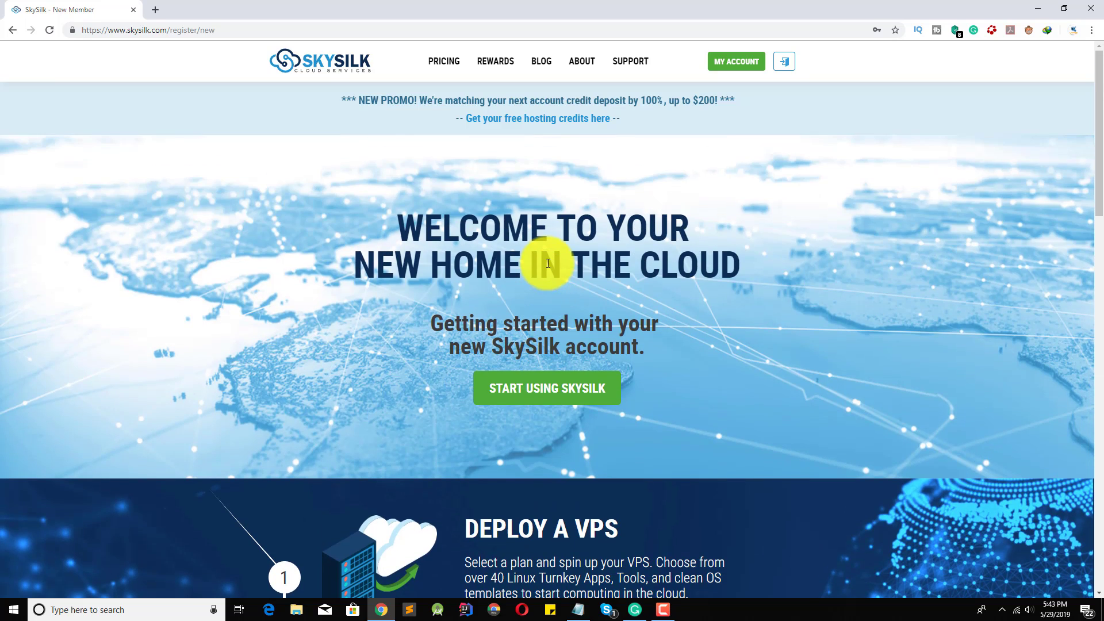
Start using the account and choose Create VPS from the empty dashboard.
{"action": "left_click", "coordinate": [561, 388]}
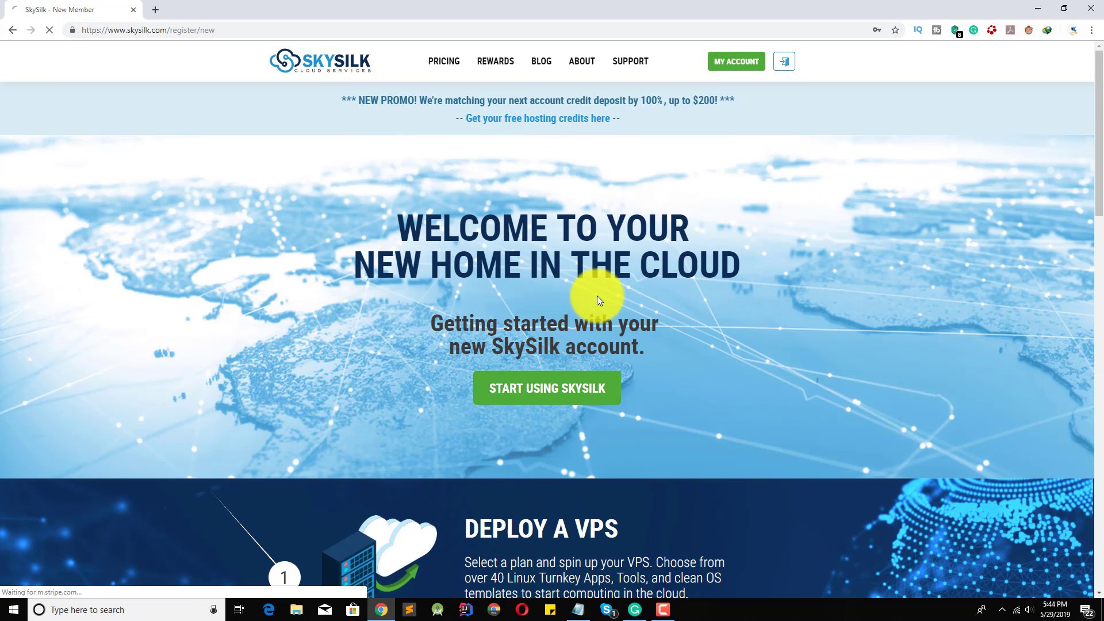
{"action": "scroll", "coordinate": [597, 296], "scroll_direction": "down", "scroll_amount": 5}
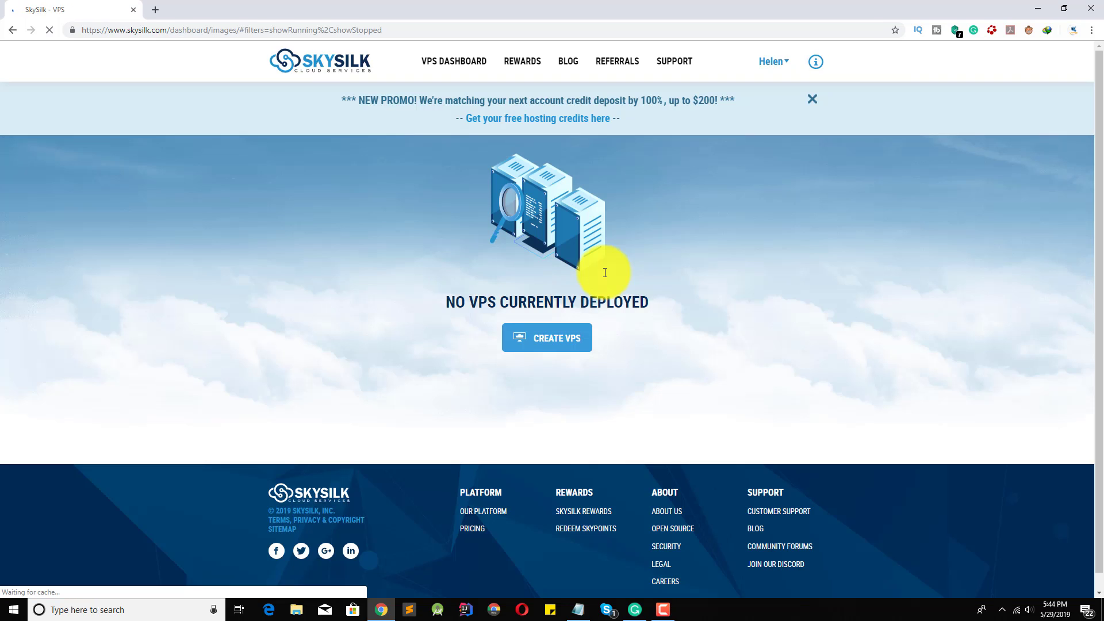
{"action": "left_click", "coordinate": [575, 340]}
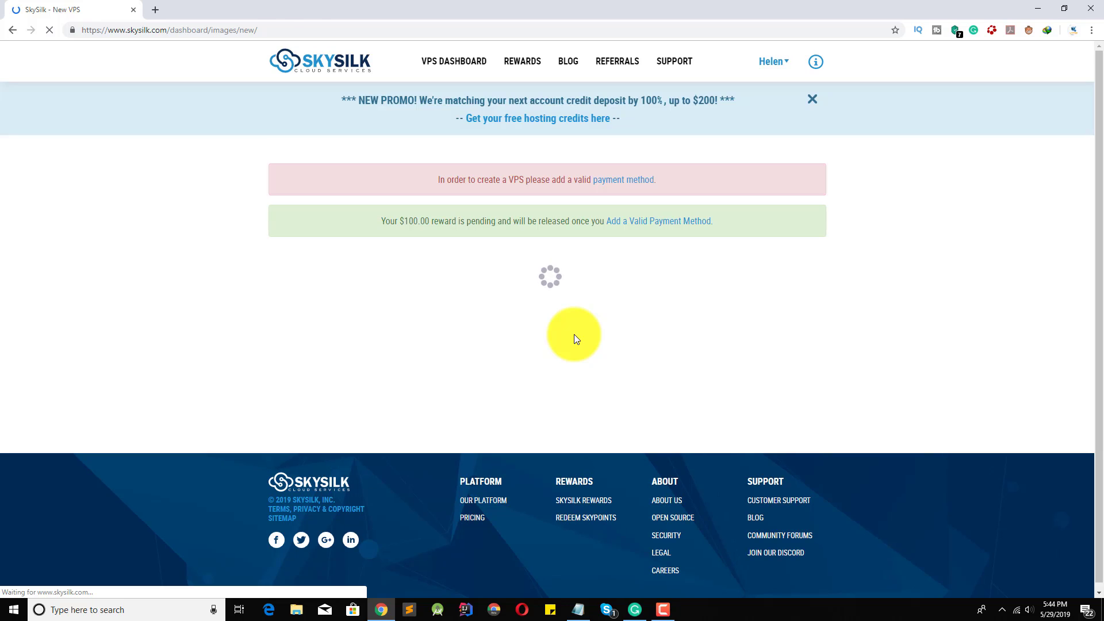
On the Rewards page, review the pending $100.00 reward and choose Add a Valid Payment Method.
{"action": "left_click", "coordinate": [516, 64]}
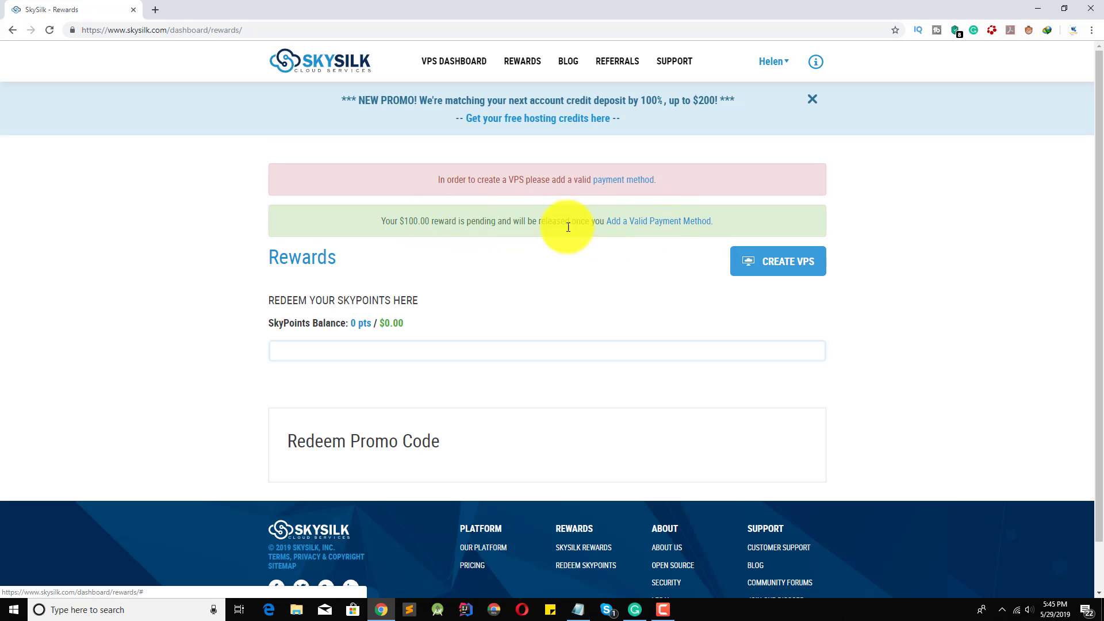
{"action": "left_click_drag", "start_coordinate": [381, 221], "coordinate": [606, 223]}
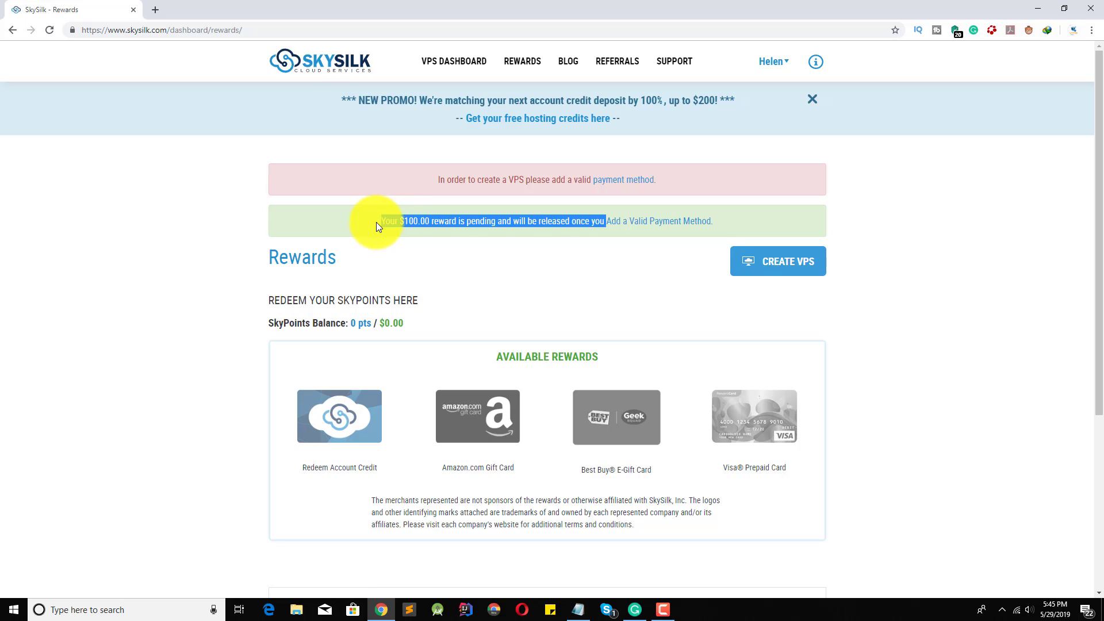
{"action": "left_click_drag", "start_coordinate": [376, 222], "coordinate": [598, 220]}
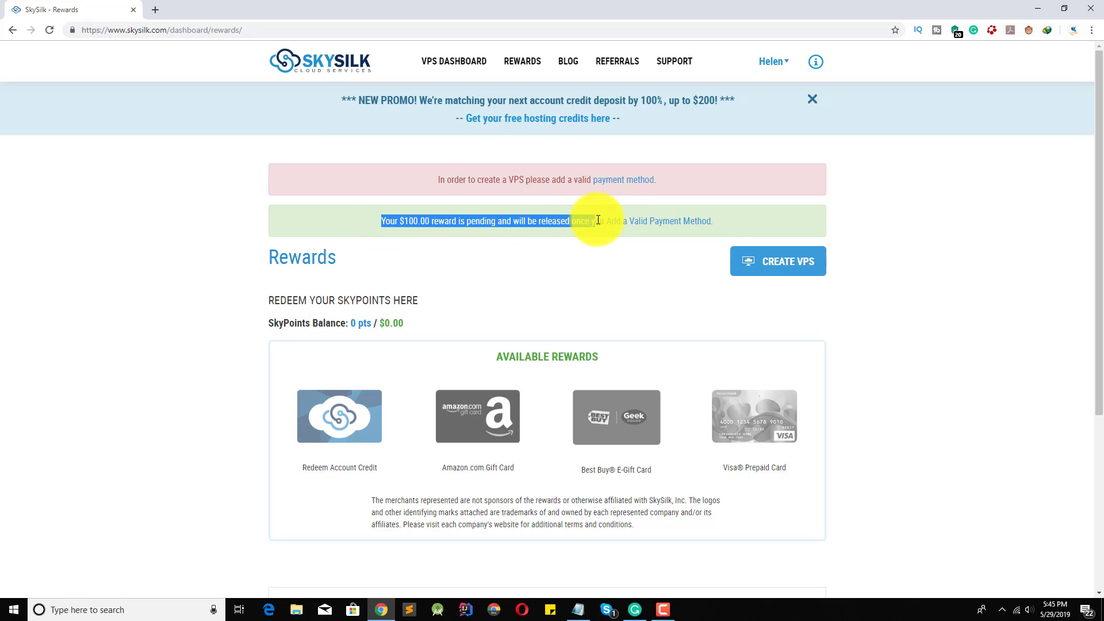
{"action": "left_click", "coordinate": [381, 226]}
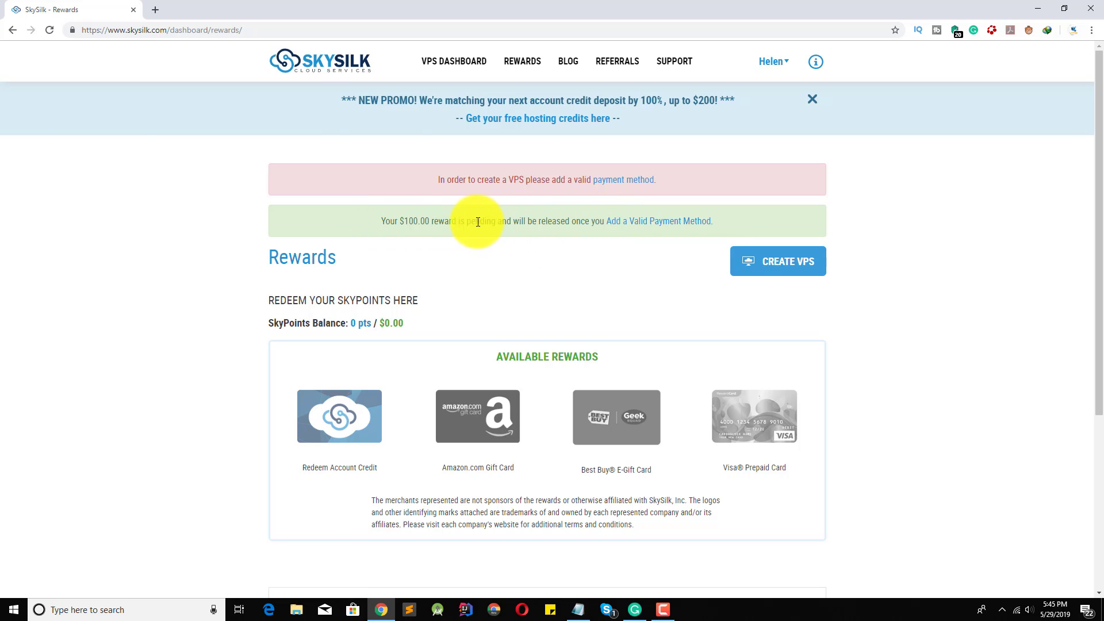
{"action": "left_click", "coordinate": [648, 222]}
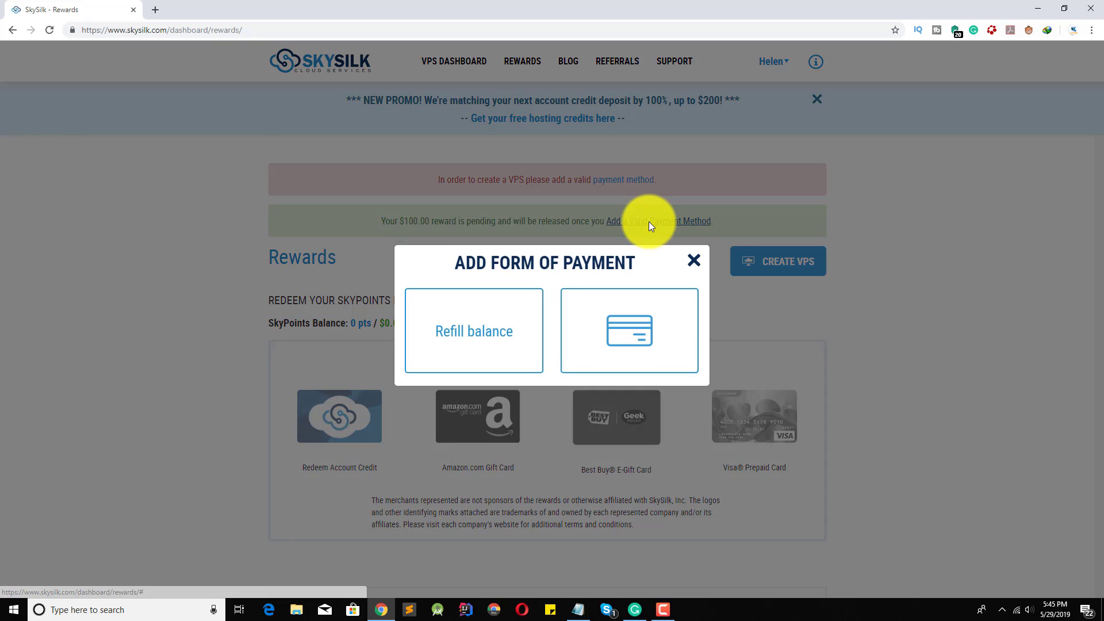
Choose the card payment option and enter the billing street address.
{"action": "left_click", "coordinate": [648, 315]}
{"action": "left_click", "coordinate": [542, 266]}
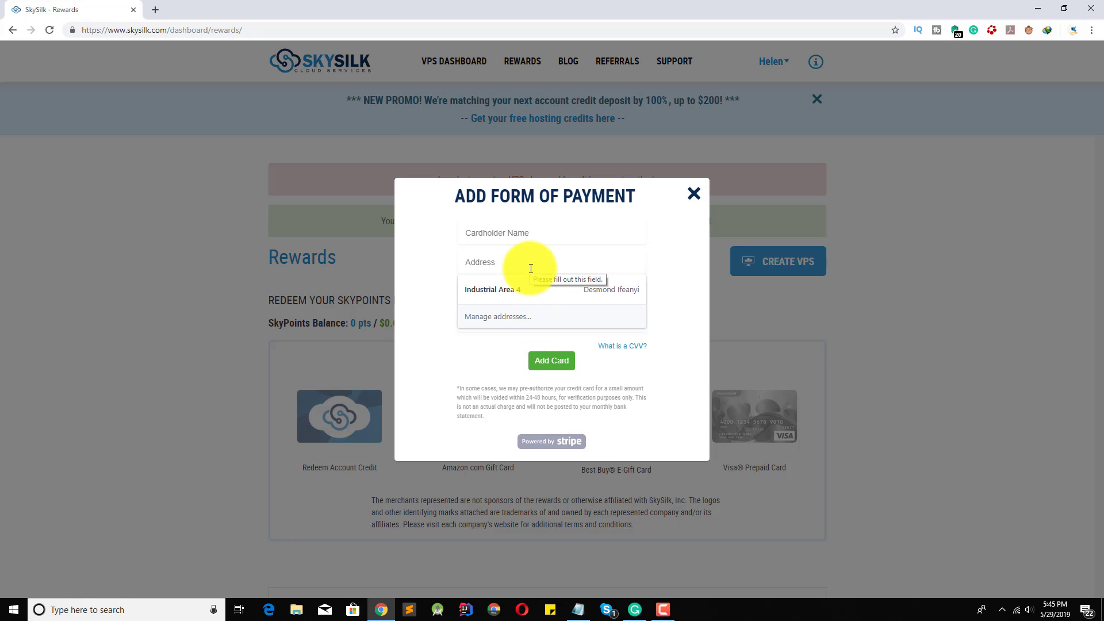
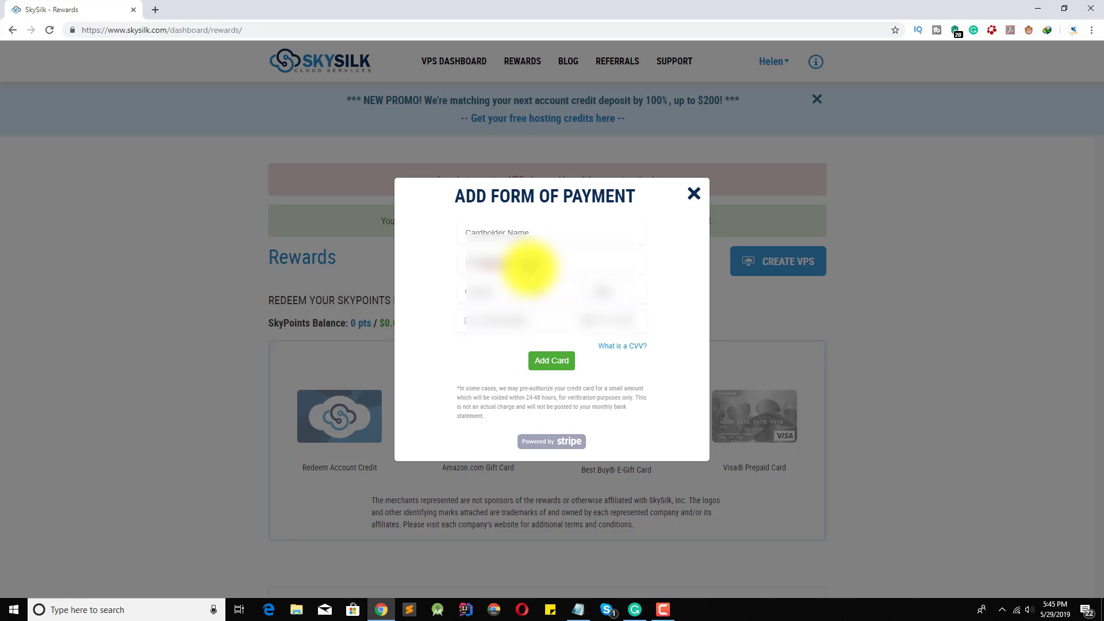
Enter the card number, expiry and remaining card and state details, dismissing autofill.
{"action": "type", "text": "42424242"}
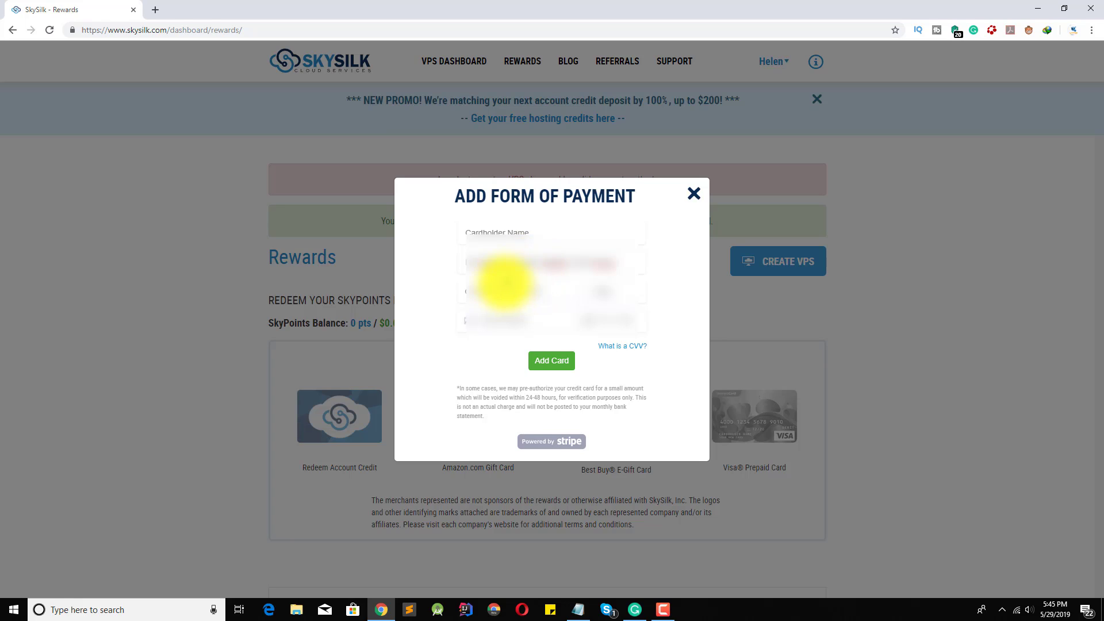
{"action": "left_click", "coordinate": [503, 283]}
{"action": "left_click", "coordinate": [543, 292]}
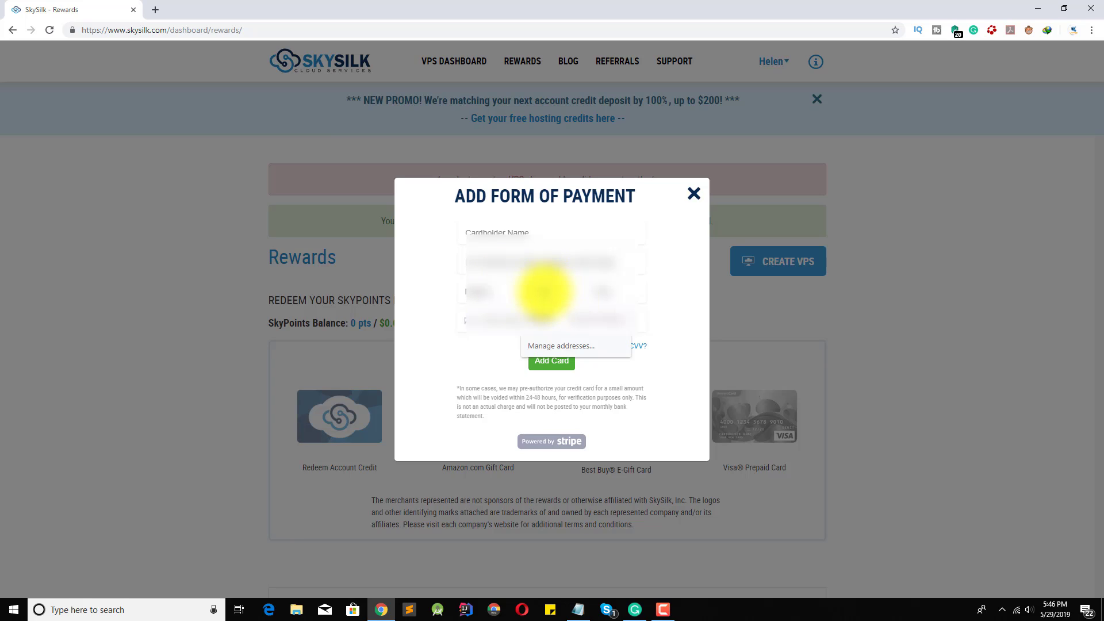
{"action": "key", "text": "Escape"}
{"action": "type", "text": "4242"}
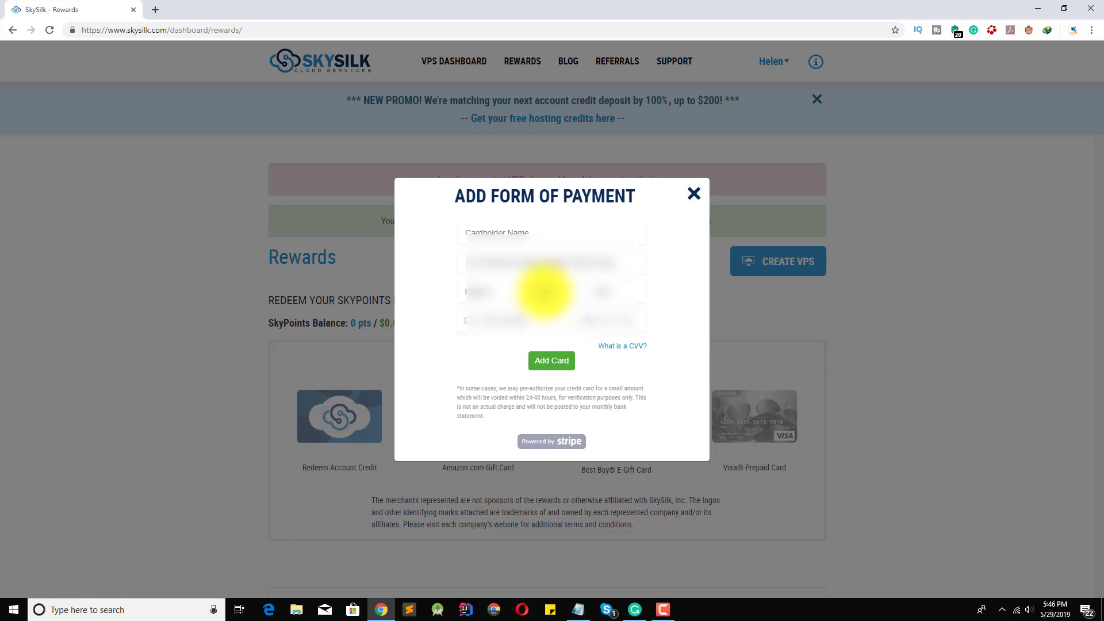
{"action": "left_click", "coordinate": [638, 291]}
{"action": "key", "text": "Escape"}
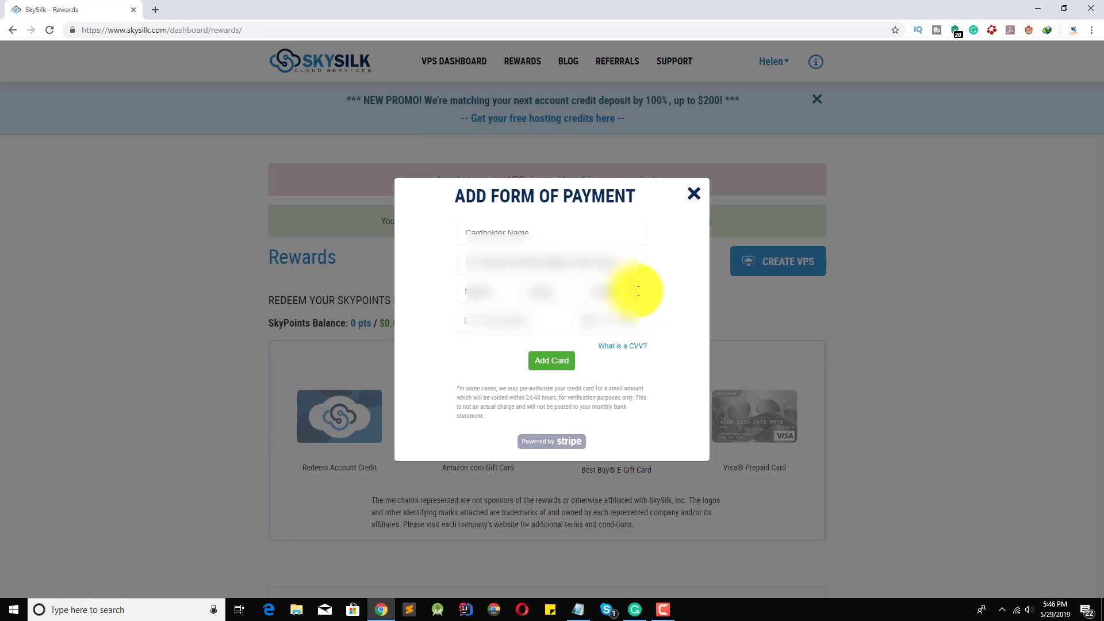
Enter the cardholder's name in the Add Form of Payment dialog.
{"action": "left_click", "coordinate": [547, 234]}
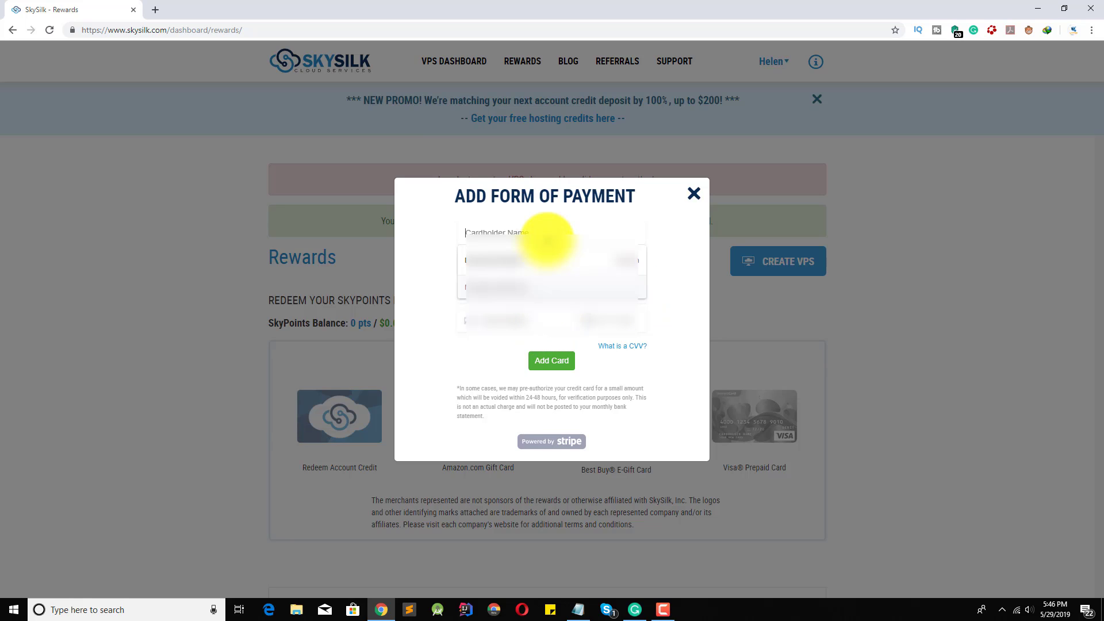
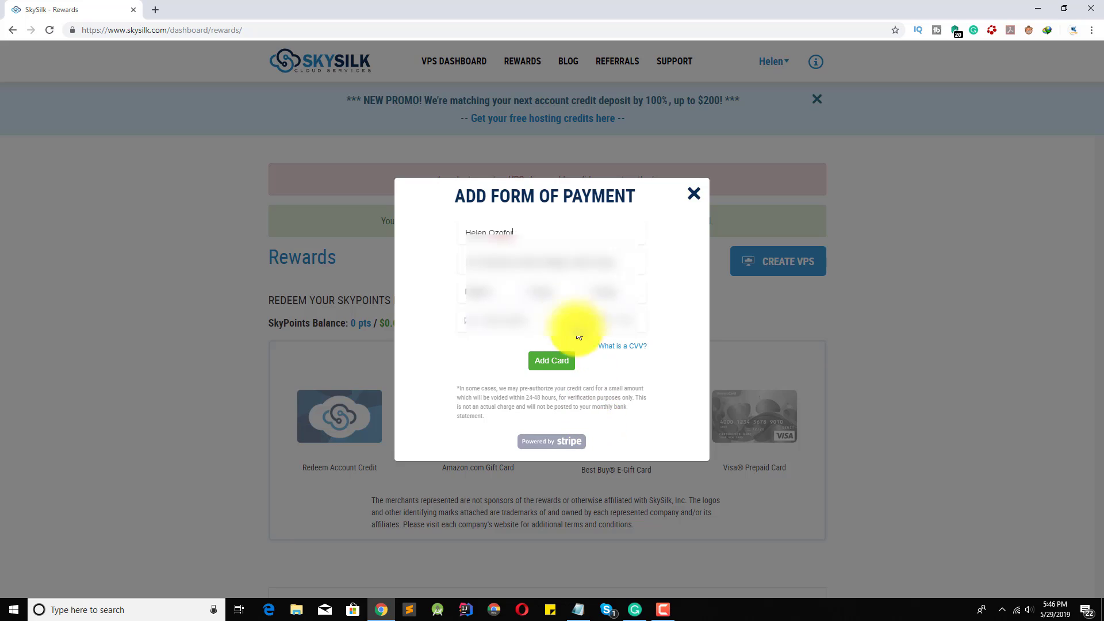
Copy the card number from the Notepad card notes into the card number field.
{"action": "left_click", "coordinate": [577, 610]}
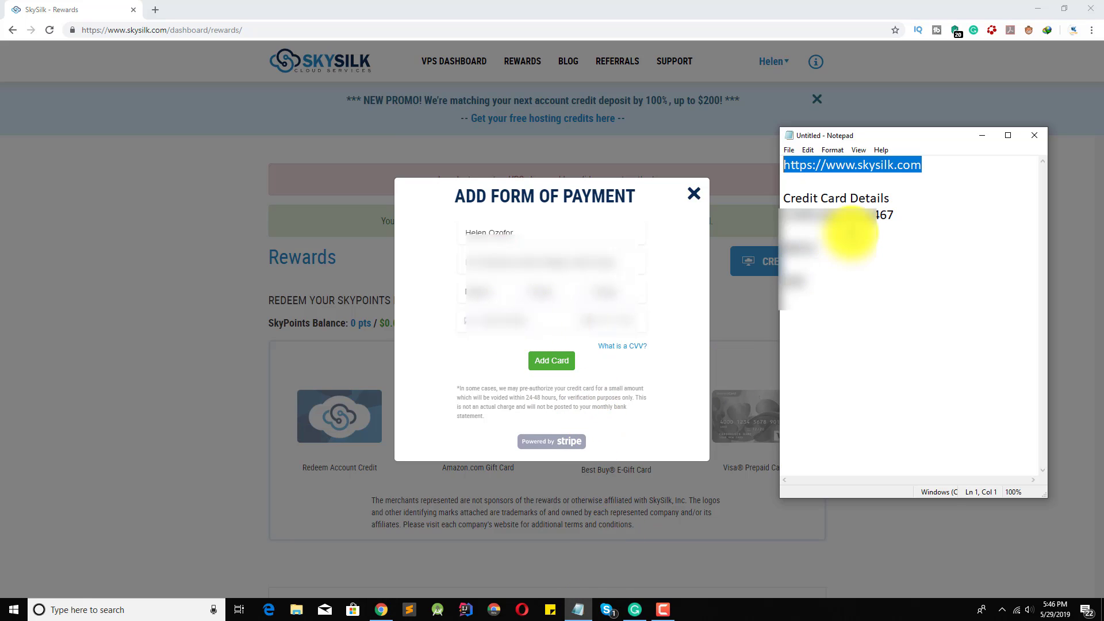
{"action": "left_click", "coordinate": [895, 199]}
{"action": "left_click_drag", "start_coordinate": [894, 216], "coordinate": [769, 215]}
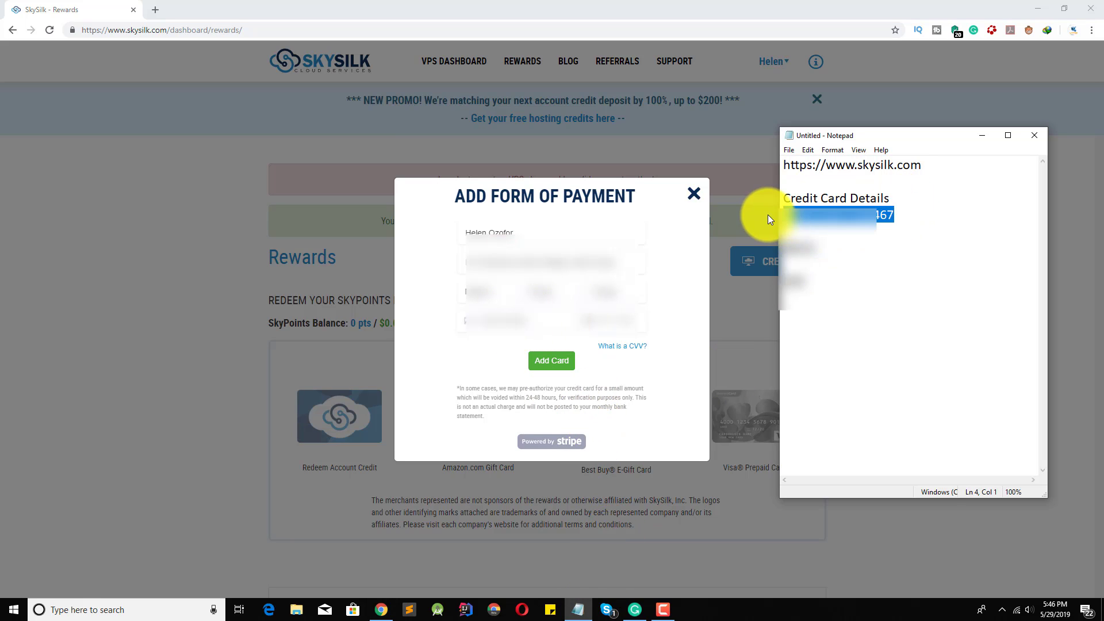
{"action": "left_click", "coordinate": [521, 319]}
{"action": "key", "text": "ctrl+v"}
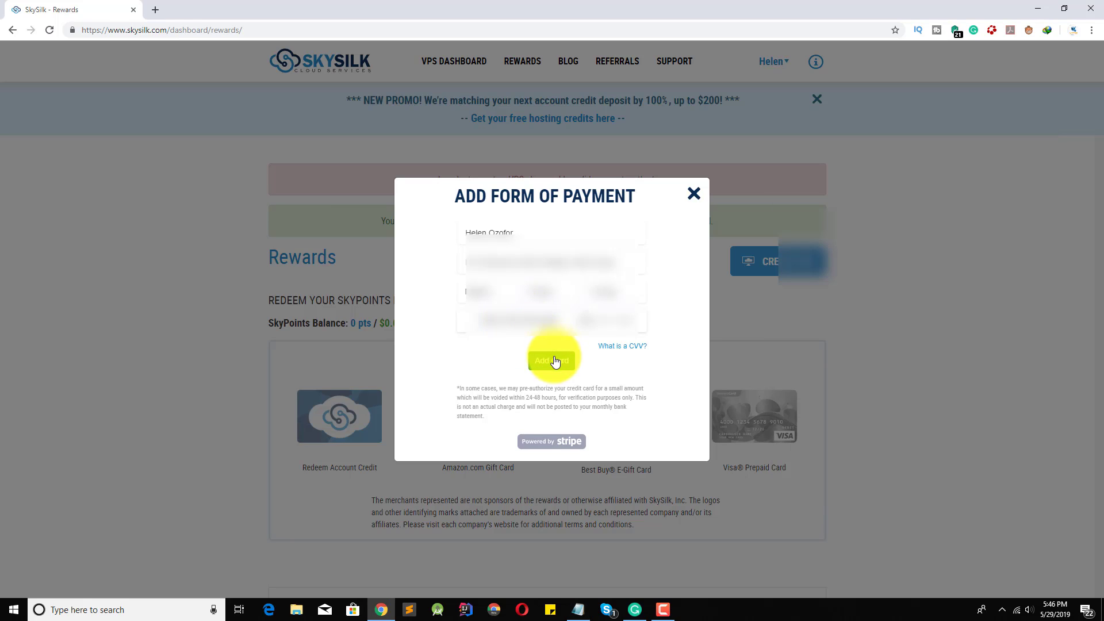
Copy the expiry date, CVC and ZIP from the card notes into the payment form.
{"action": "left_click", "coordinate": [578, 610]}
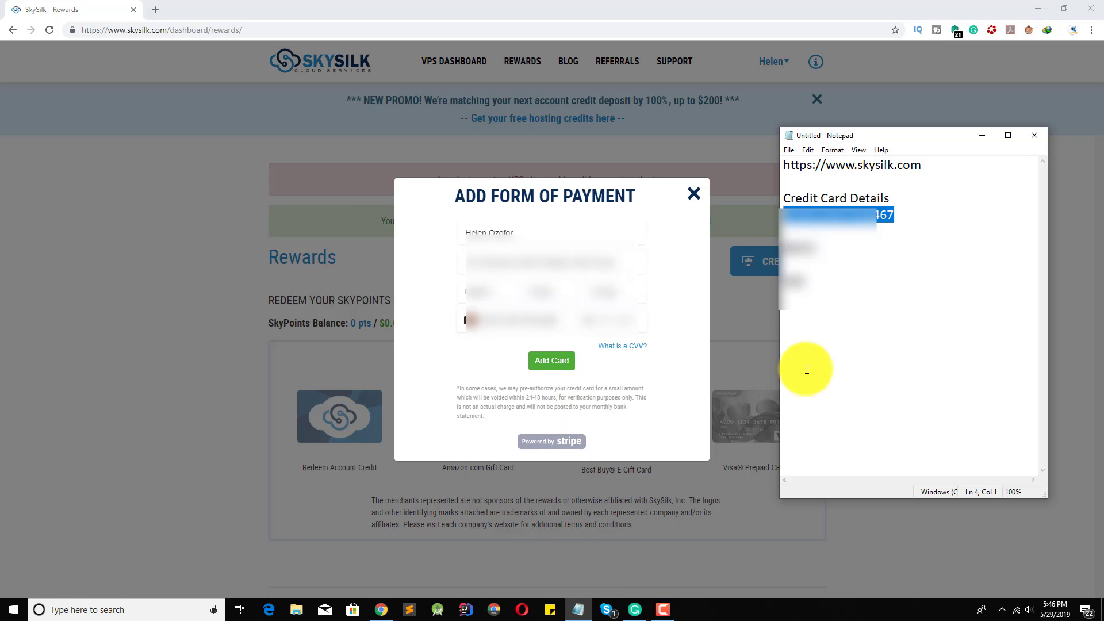
{"action": "left_click", "coordinate": [808, 249]}
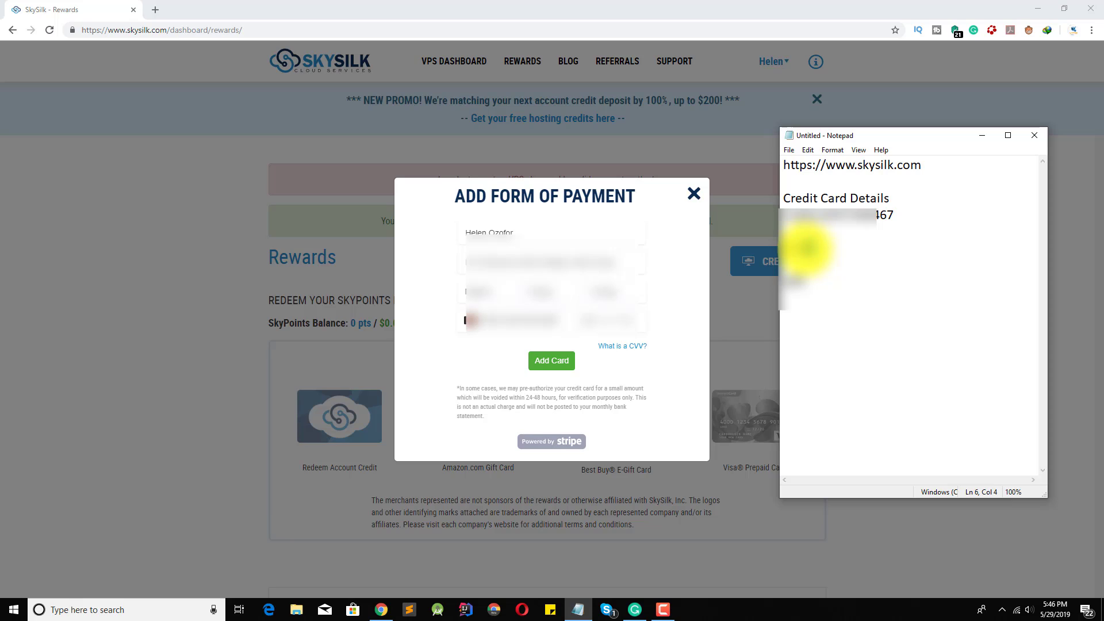
{"action": "left_click_drag", "start_coordinate": [808, 249], "coordinate": [722, 285]}
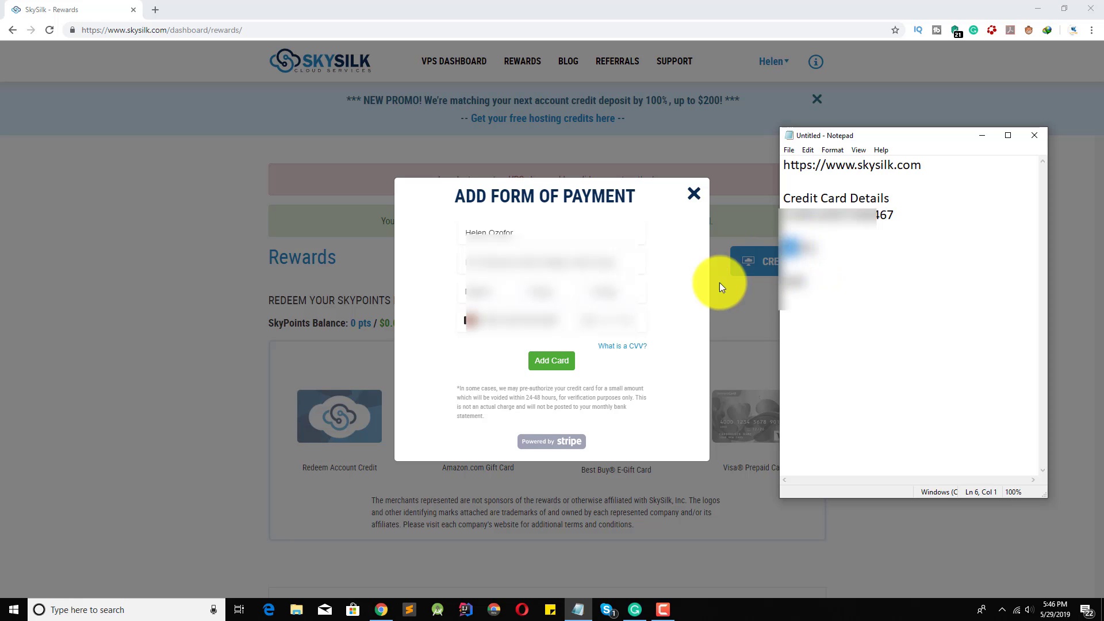
{"action": "left_click", "coordinate": [593, 319]}
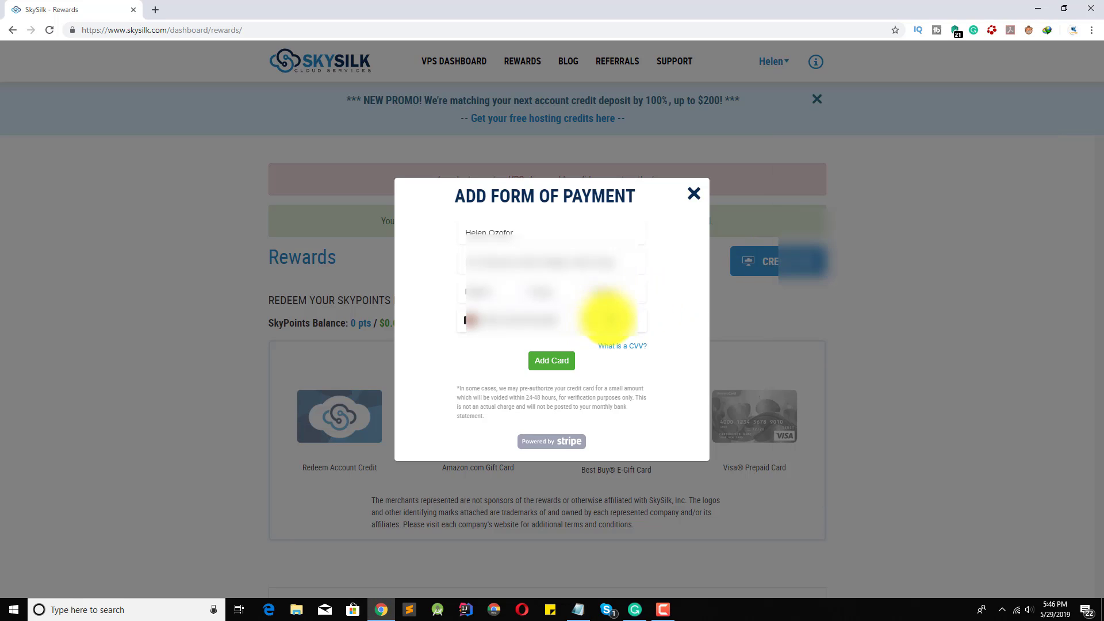
{"action": "left_click", "coordinate": [578, 610]}
{"action": "double_click", "coordinate": [812, 247]}
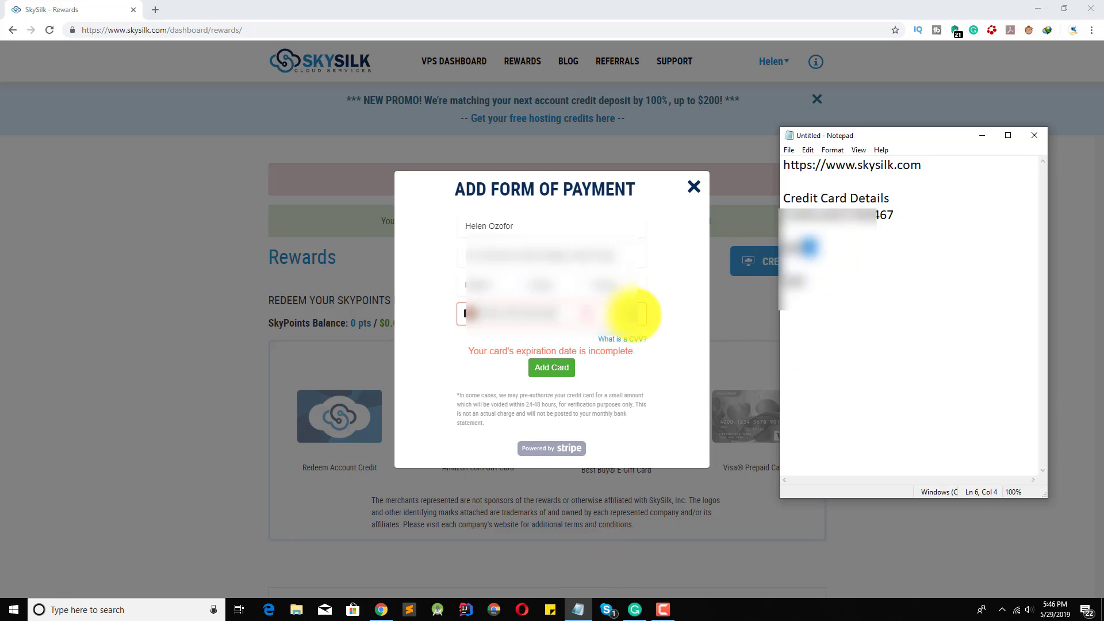
{"action": "left_click", "coordinate": [627, 313]}
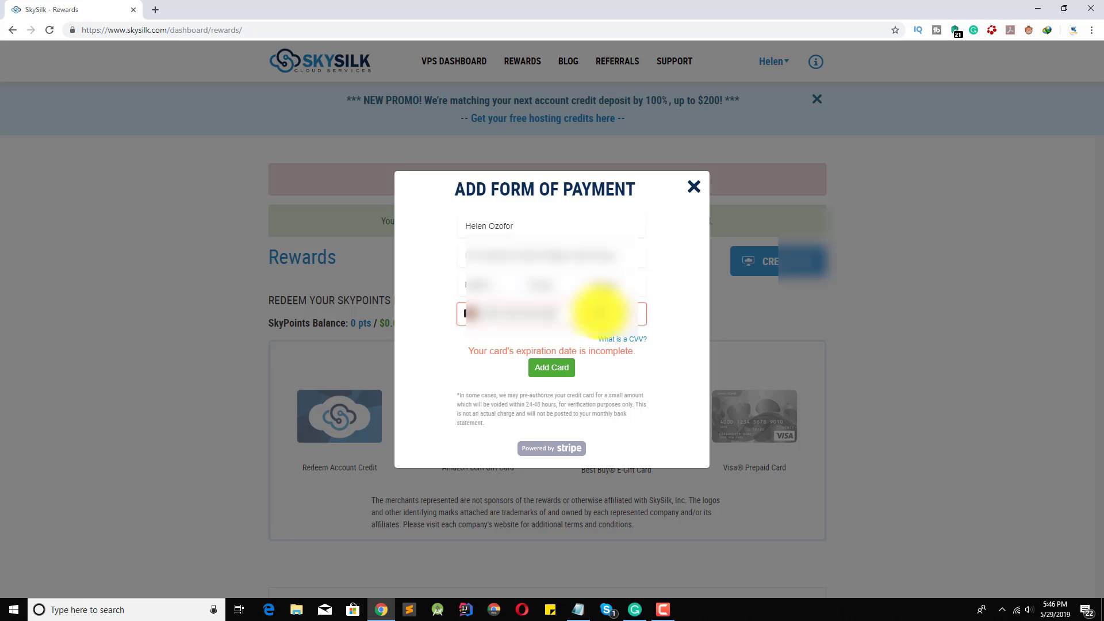
{"action": "key", "text": "ctrl+v"}
{"action": "left_click", "coordinate": [579, 609]}
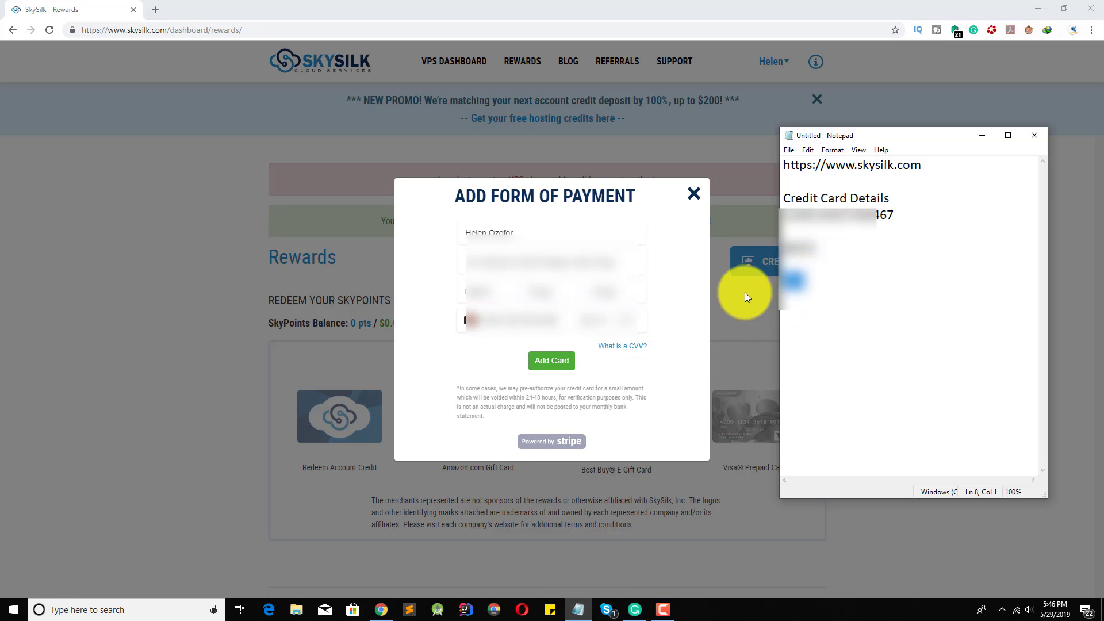
{"action": "left_click", "coordinate": [624, 318]}
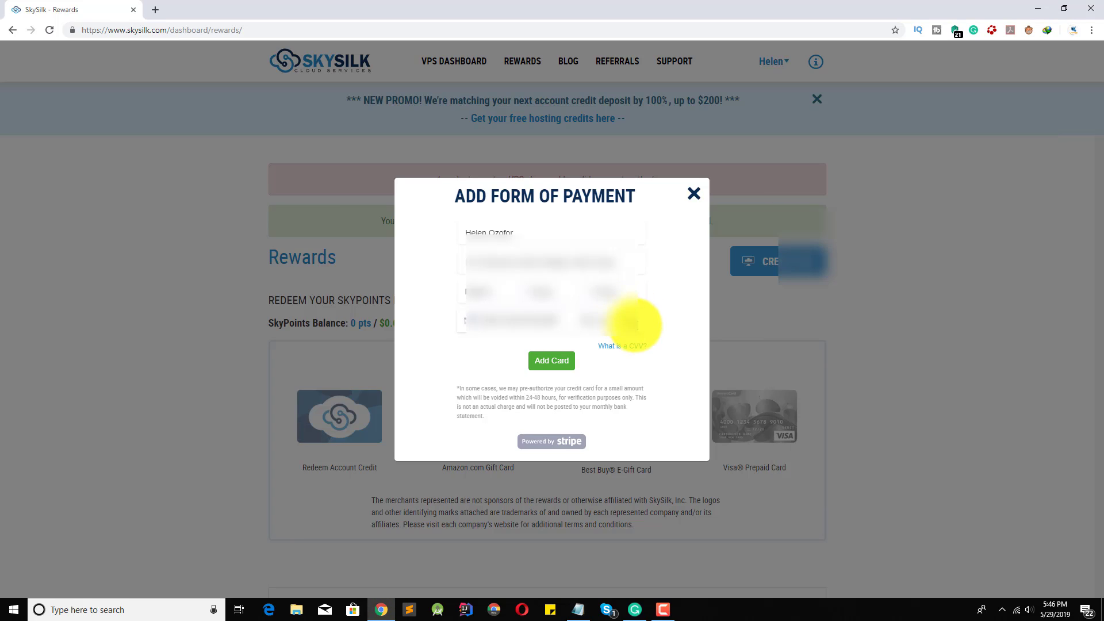
Submit the card with Add Card and continue in Kaspersky's Protected Browser to reach OTP verification.
{"action": "left_click", "coordinate": [546, 358]}
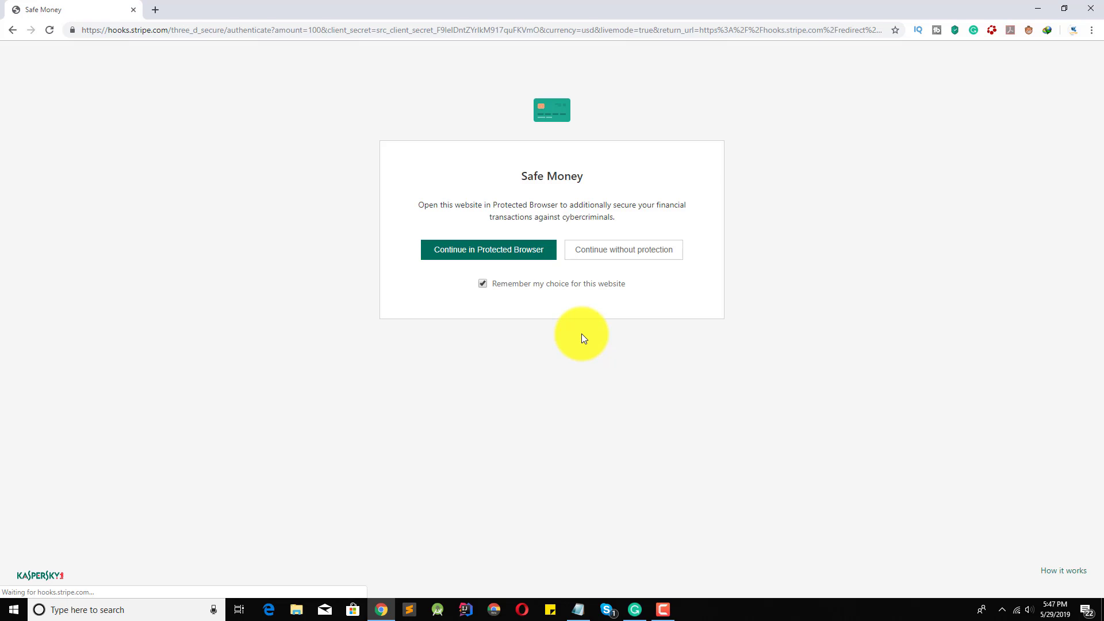
{"action": "left_click", "coordinate": [524, 255]}
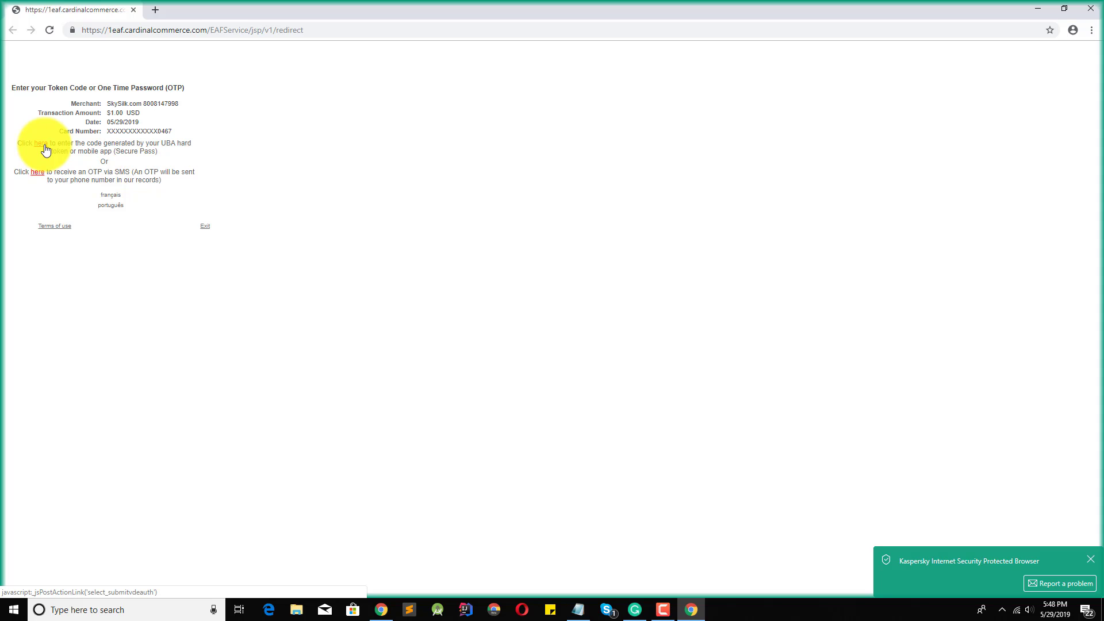
Have the one-time password for the $1.00 USD SkySilk.com charge sent by SMS.
{"action": "left_click", "coordinate": [38, 174]}
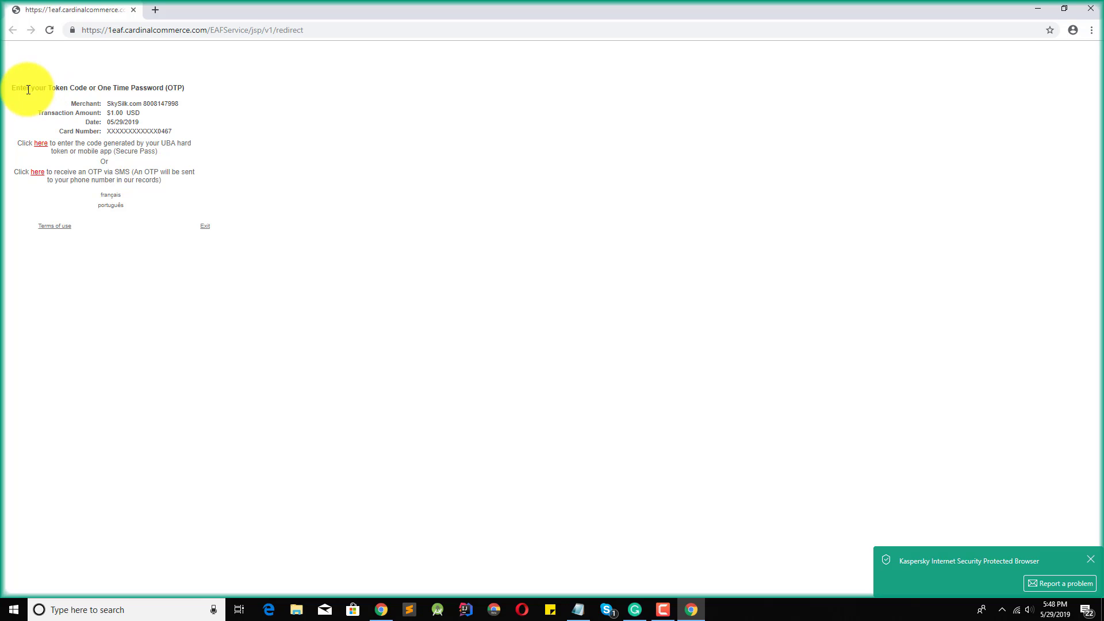
{"action": "left_click_drag", "start_coordinate": [12, 87], "coordinate": [235, 253]}
{"action": "left_click", "coordinate": [235, 253]}
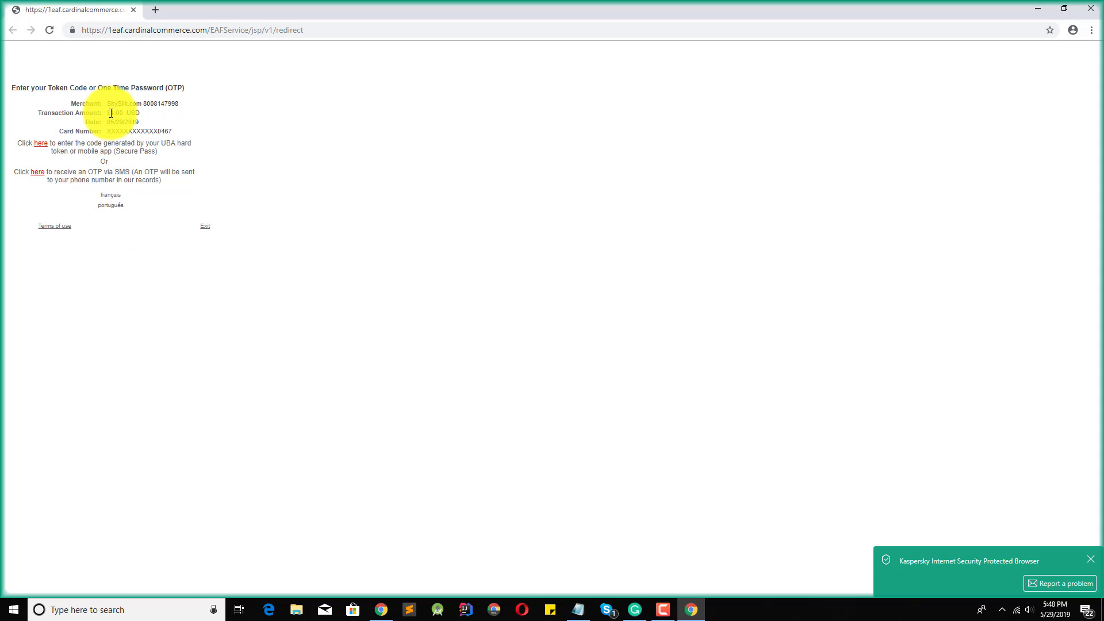
{"action": "left_click_drag", "start_coordinate": [111, 113], "coordinate": [167, 116]}
{"action": "left_click", "coordinate": [164, 116]}
{"action": "left_click", "coordinate": [1065, 9]}
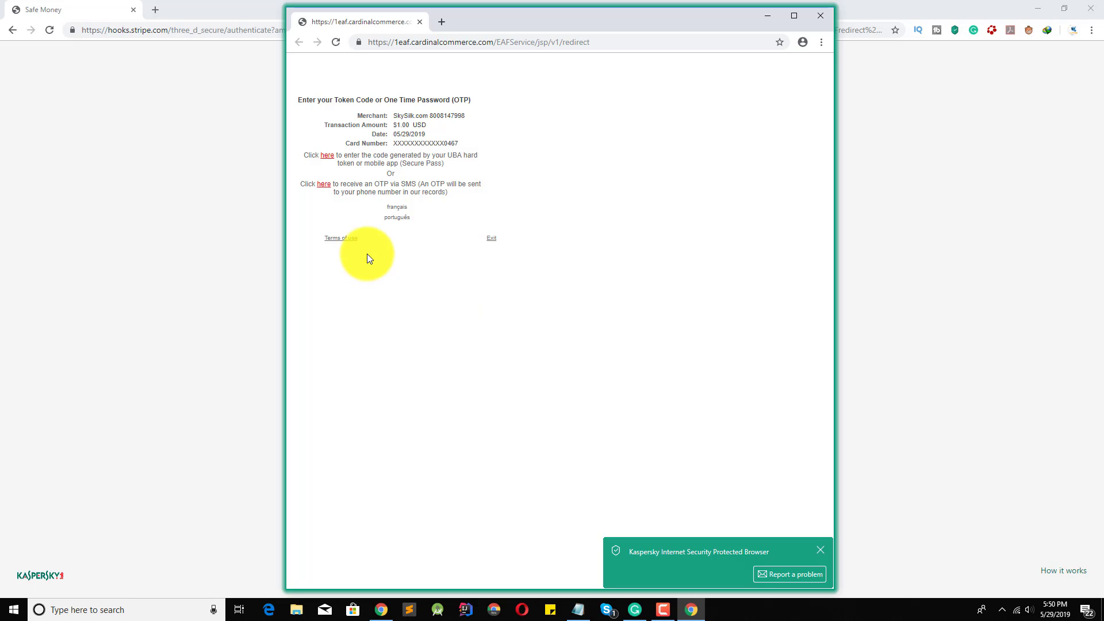
{"action": "left_click", "coordinate": [324, 192]}
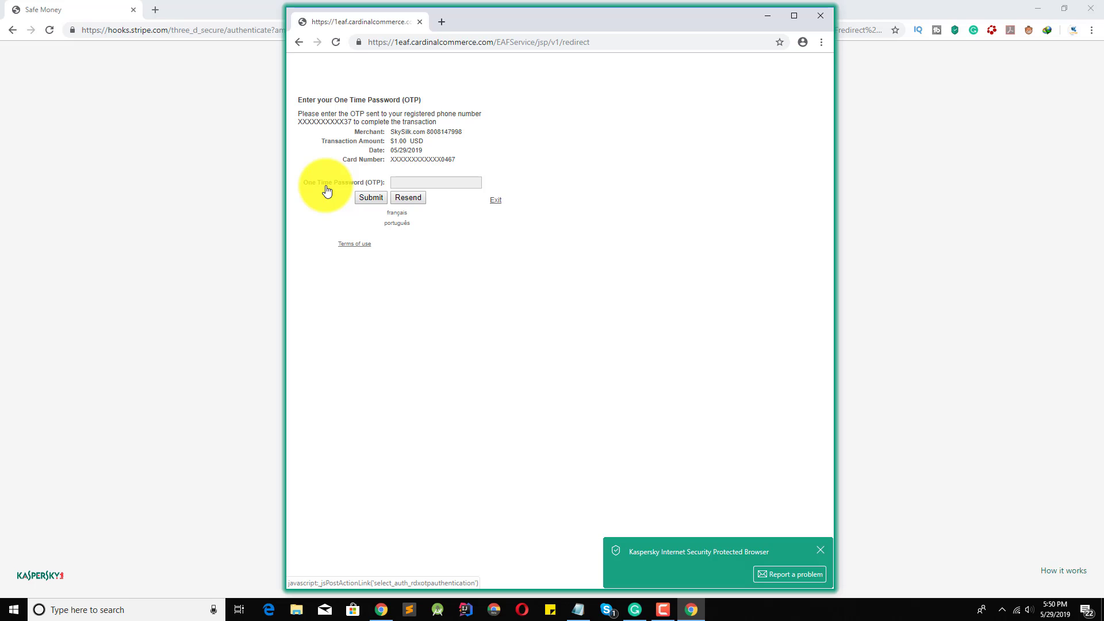
Enter the SMS one-time password in the OTP field and submit it.
{"action": "left_click", "coordinate": [464, 182]}
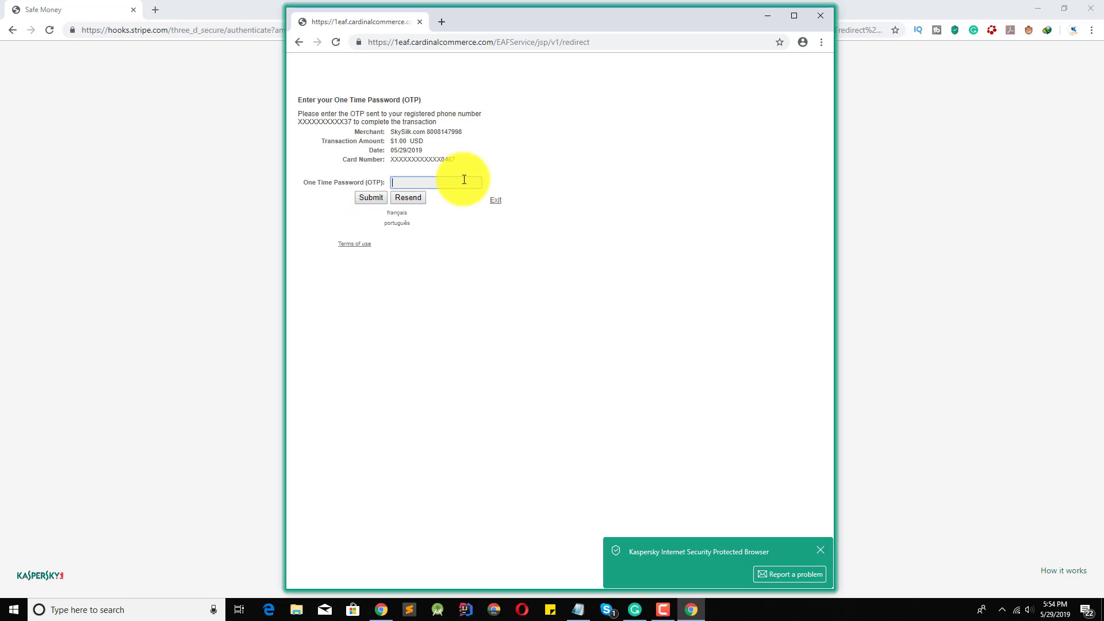
{"action": "left_click", "coordinate": [377, 199]}
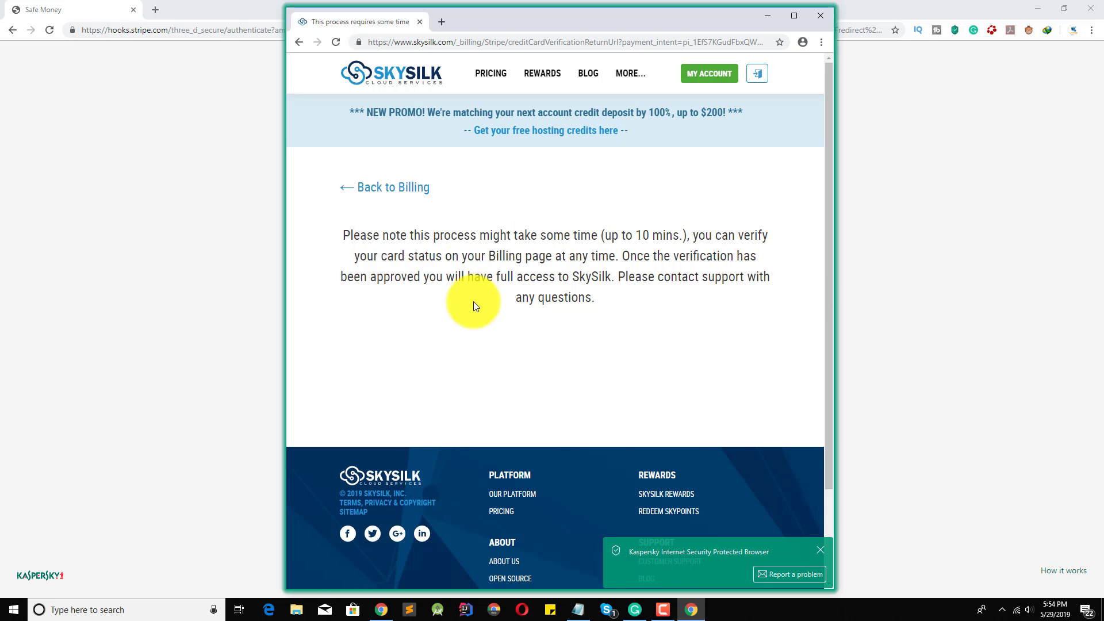
Read the 10-minute verification notice and maximize the browser window.
{"action": "left_click_drag", "start_coordinate": [377, 224], "coordinate": [740, 215]}
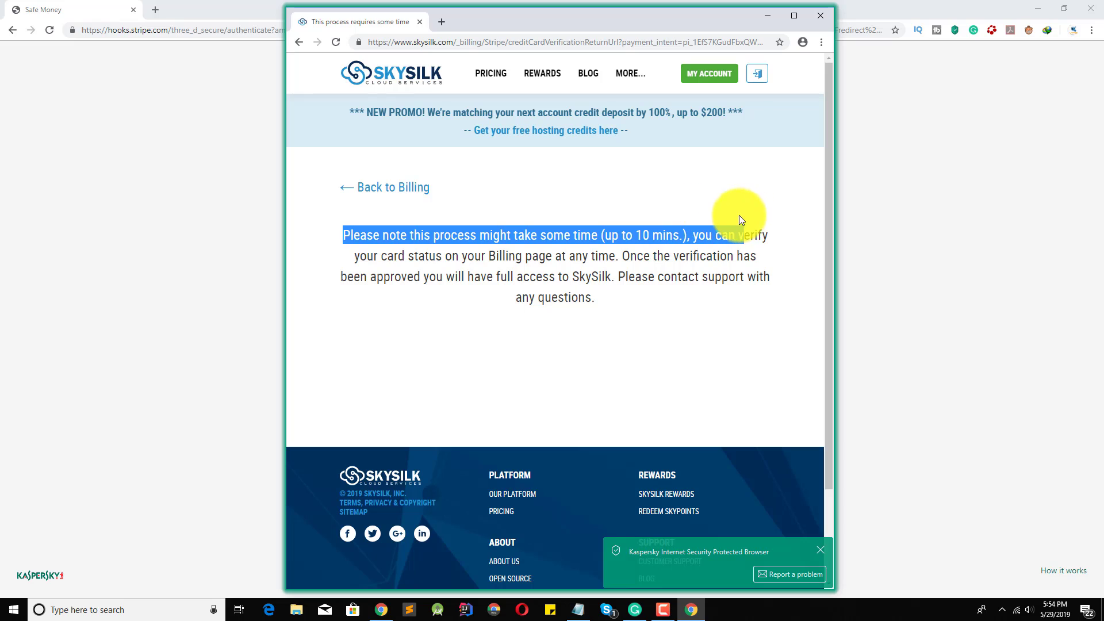
{"action": "left_click", "coordinate": [534, 270]}
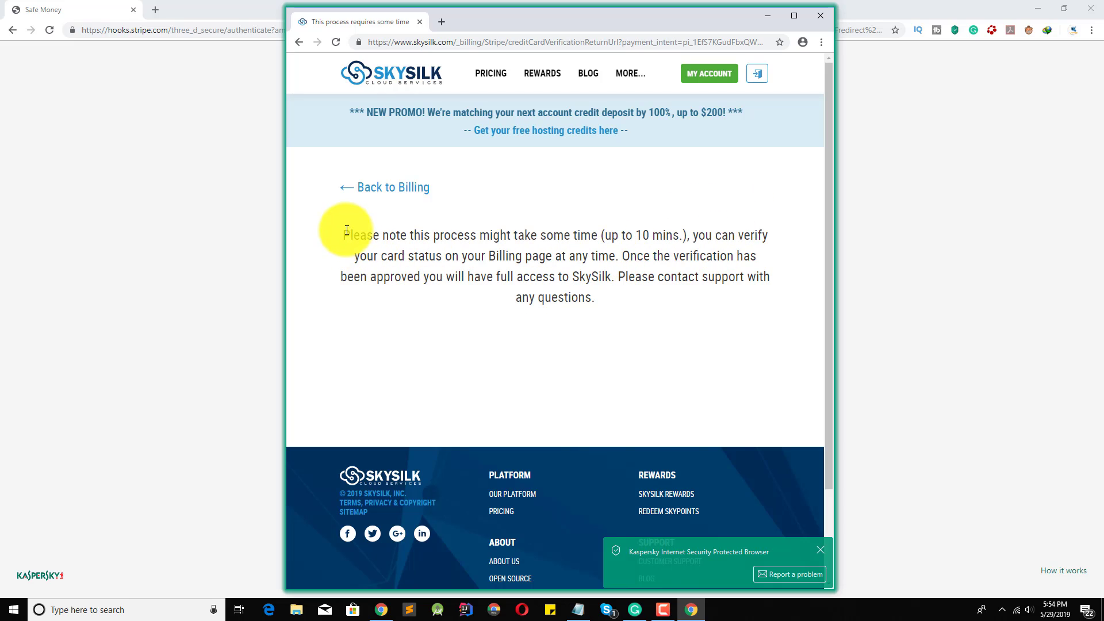
{"action": "left_click_drag", "start_coordinate": [341, 235], "coordinate": [771, 251]}
{"action": "left_click", "coordinate": [520, 309]}
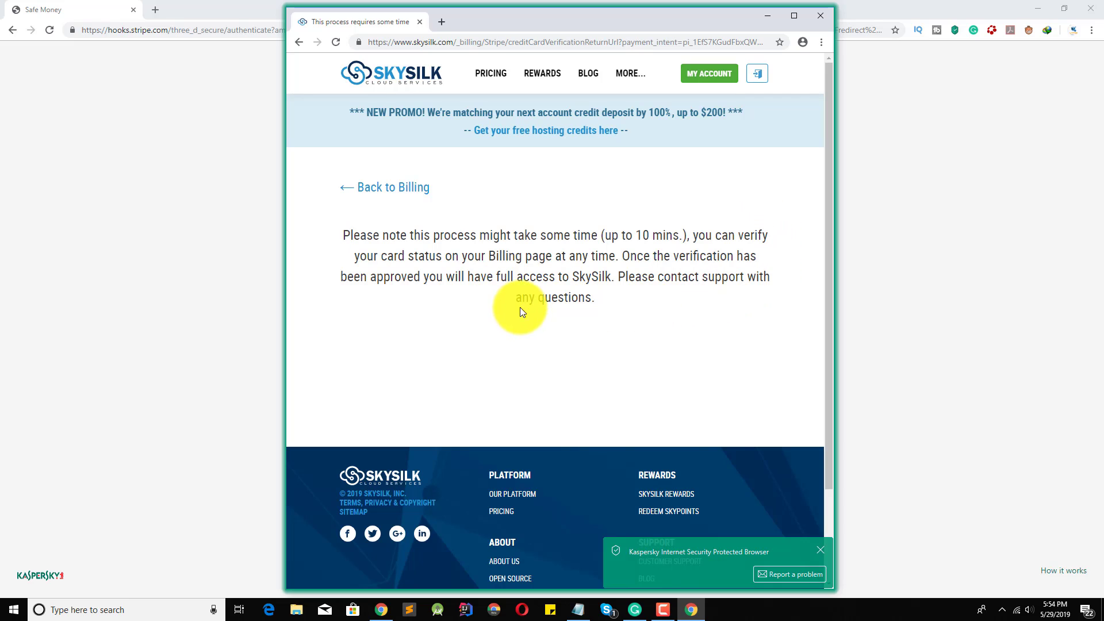
{"action": "left_click_drag", "start_coordinate": [598, 310], "coordinate": [357, 226]}
{"action": "left_click", "coordinate": [342, 232]}
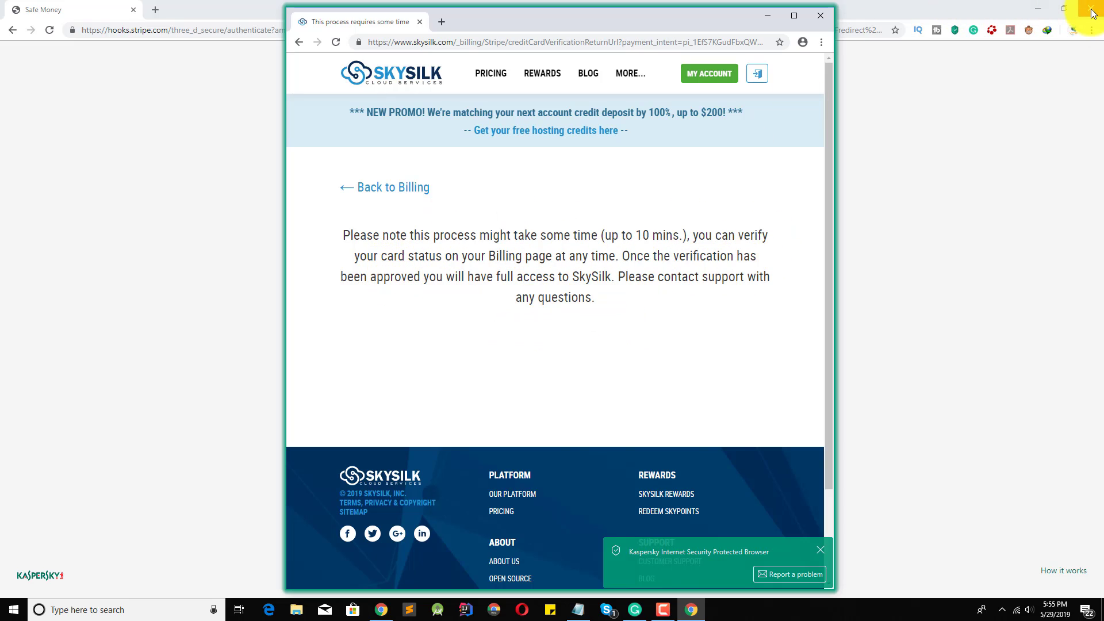
{"action": "left_click", "coordinate": [794, 17]}
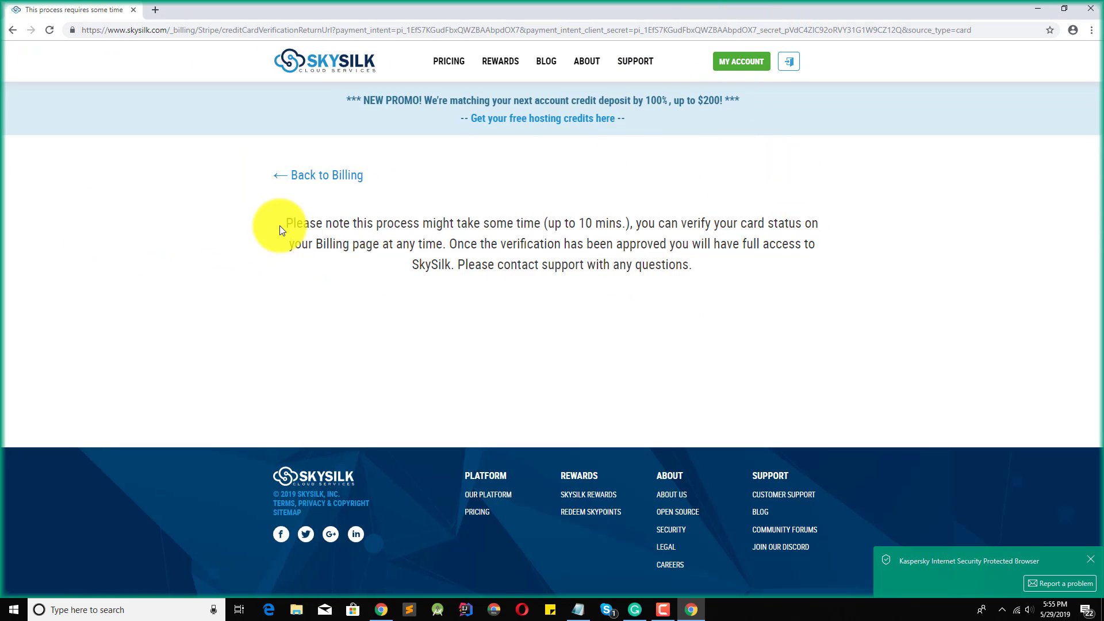
Go to the SkySilk account dashboard via MY ACCOUNT in the header.
{"action": "left_click_drag", "start_coordinate": [279, 225], "coordinate": [455, 271]}
{"action": "left_click", "coordinate": [294, 262]}
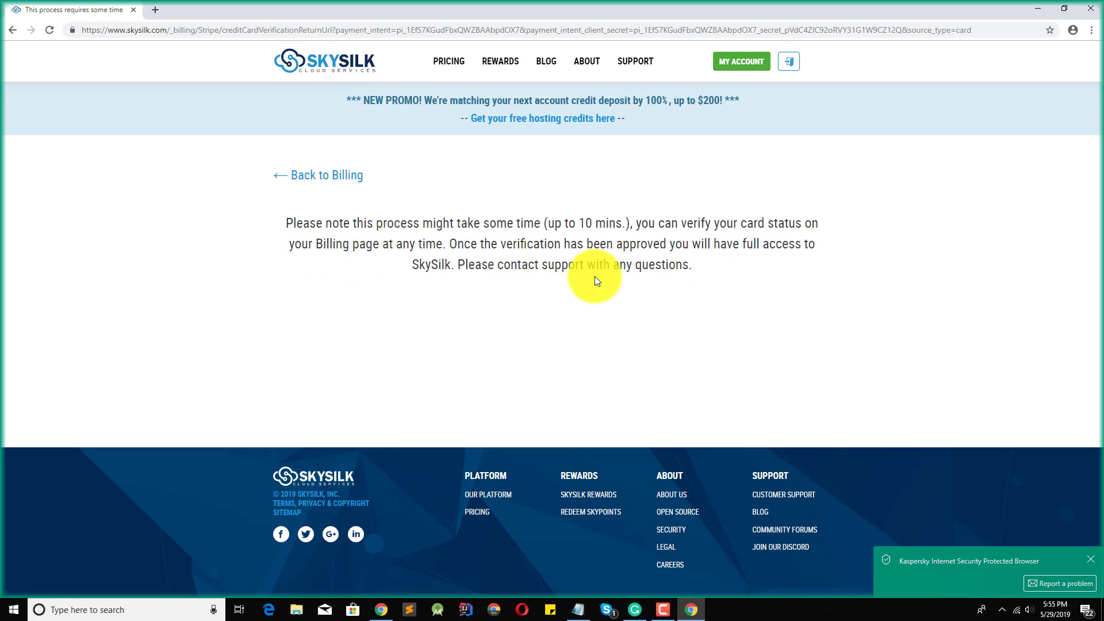
{"action": "left_click", "coordinate": [739, 64]}
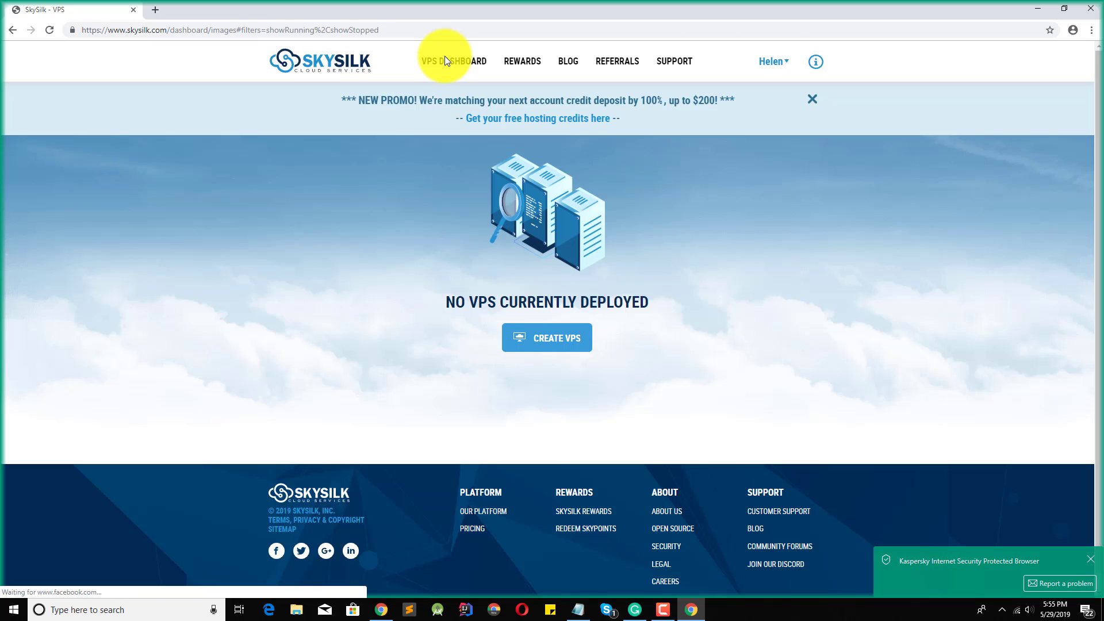
Open My Account from the username dropdown and check the $0.00 current balance.
{"action": "left_click", "coordinate": [777, 62]}
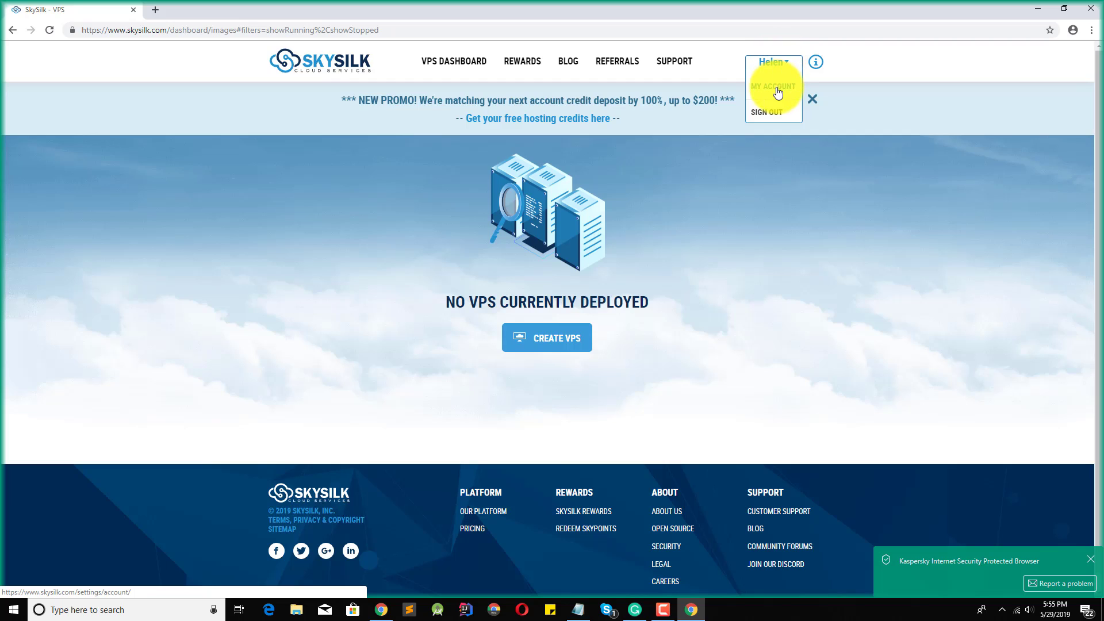
{"action": "left_click", "coordinate": [775, 88]}
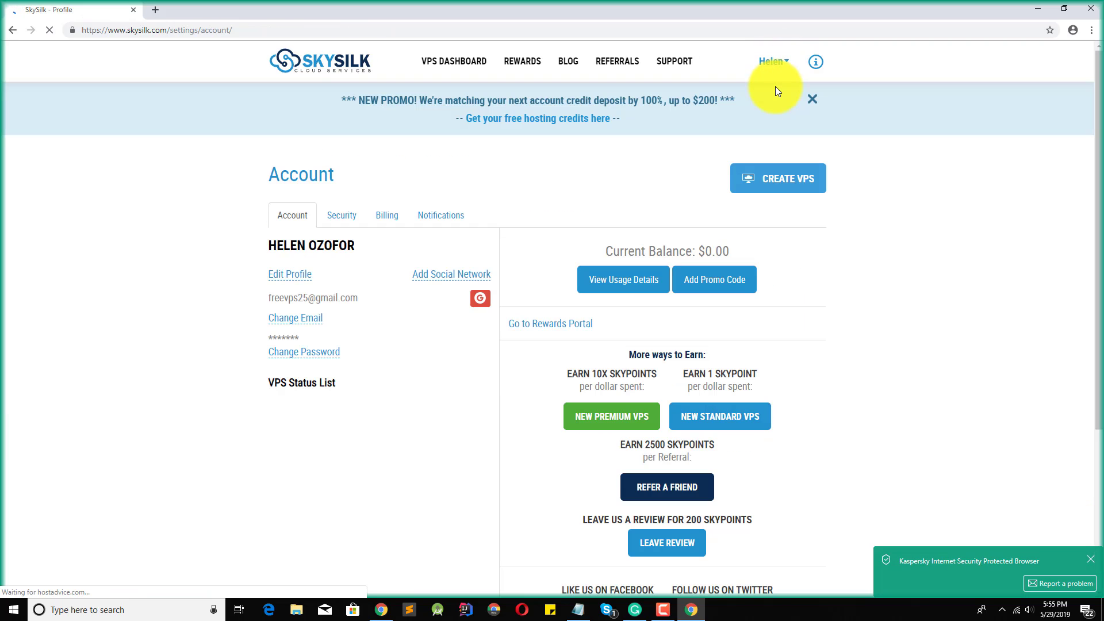
{"action": "scroll", "coordinate": [774, 88], "scroll_direction": "down", "scroll_amount": 4}
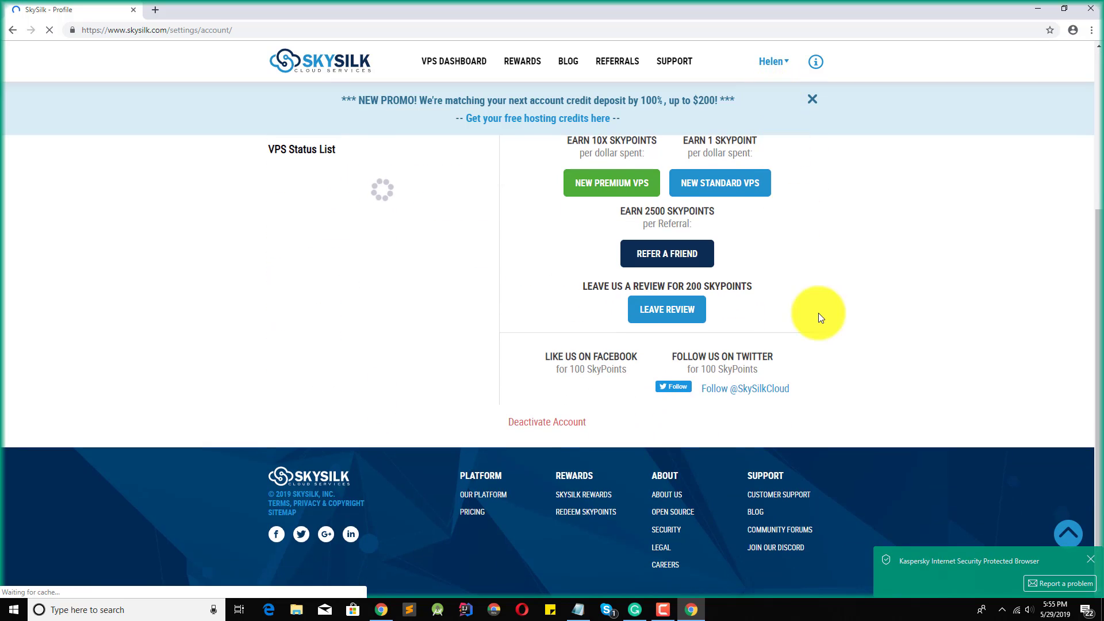
{"action": "scroll", "coordinate": [820, 254], "scroll_direction": "up", "scroll_amount": 2}
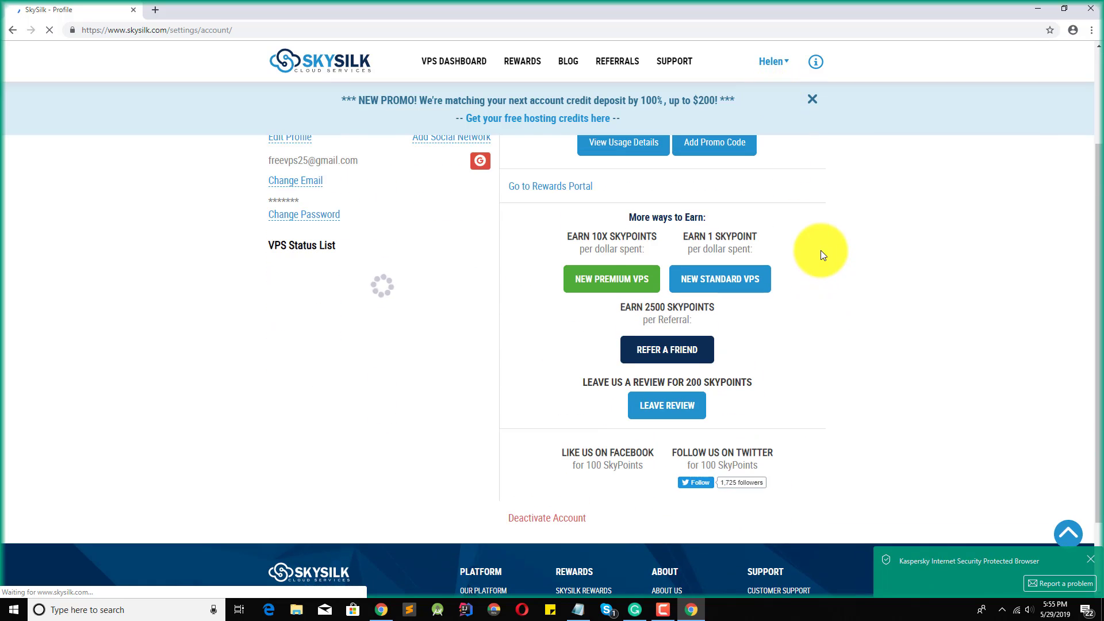